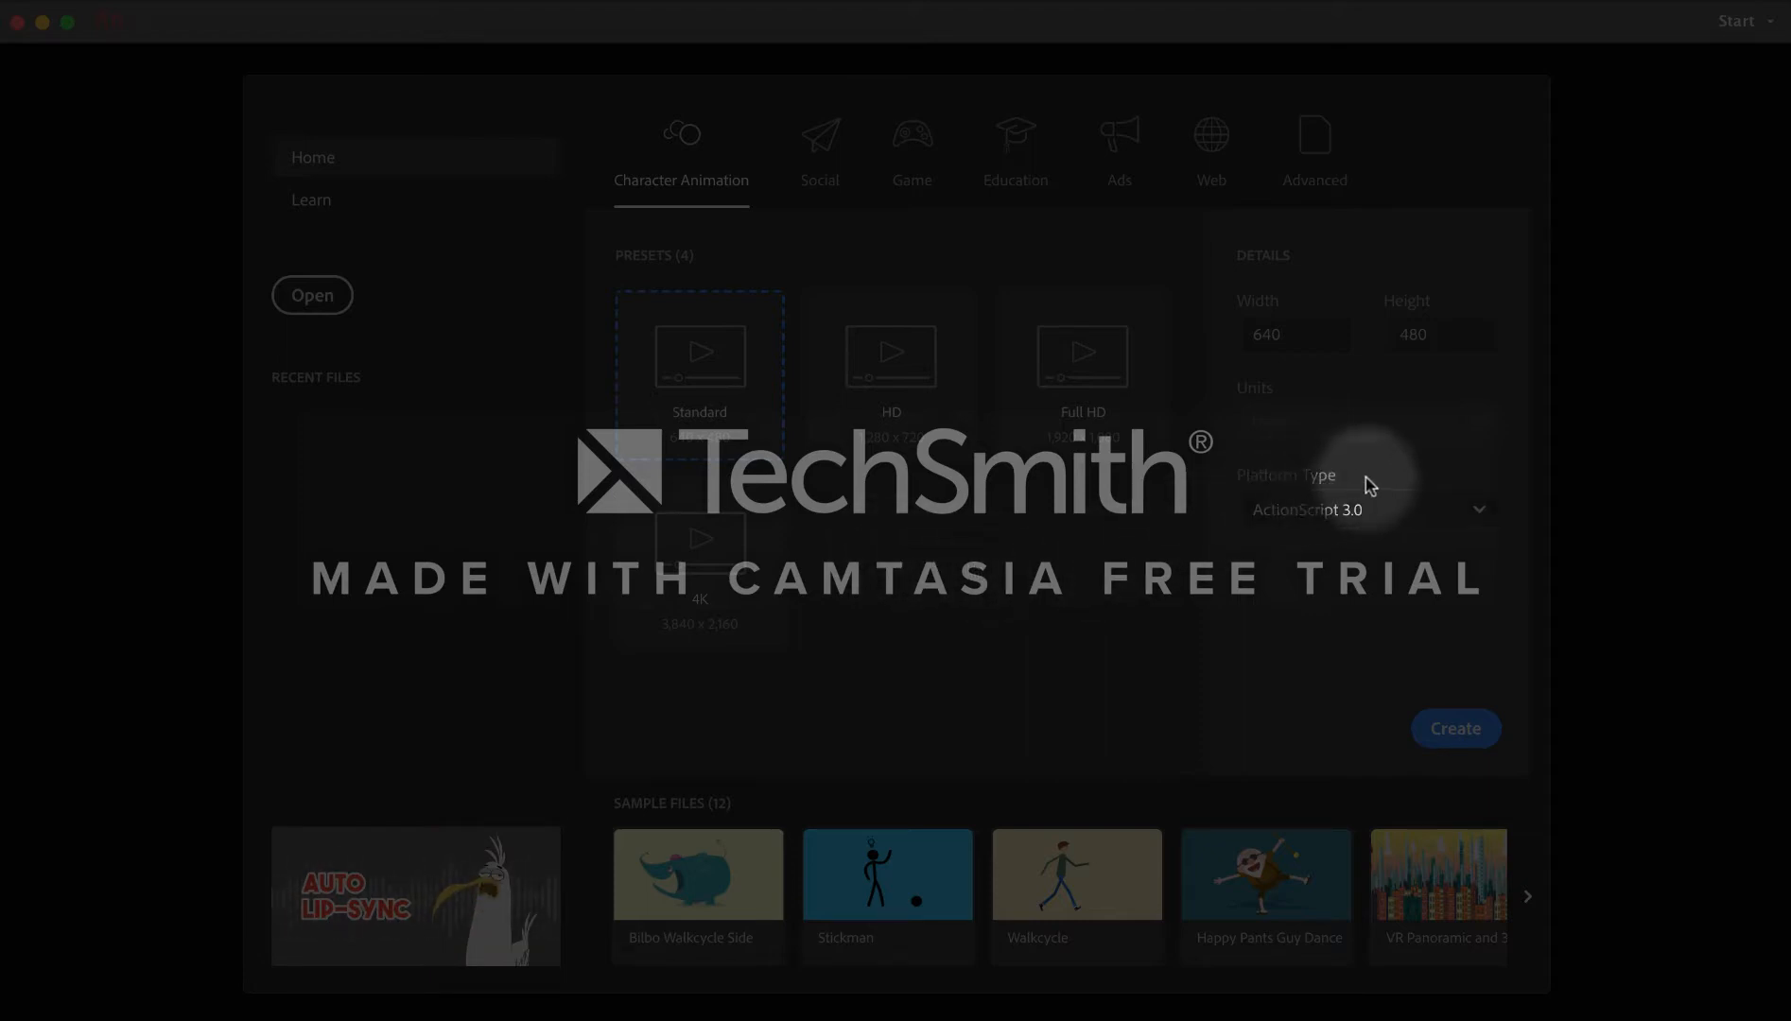
Create a new document from the Standard 640 x 480 Character Animation preset with the ActionScript 3.0 platform type.
left_click(1481, 514)
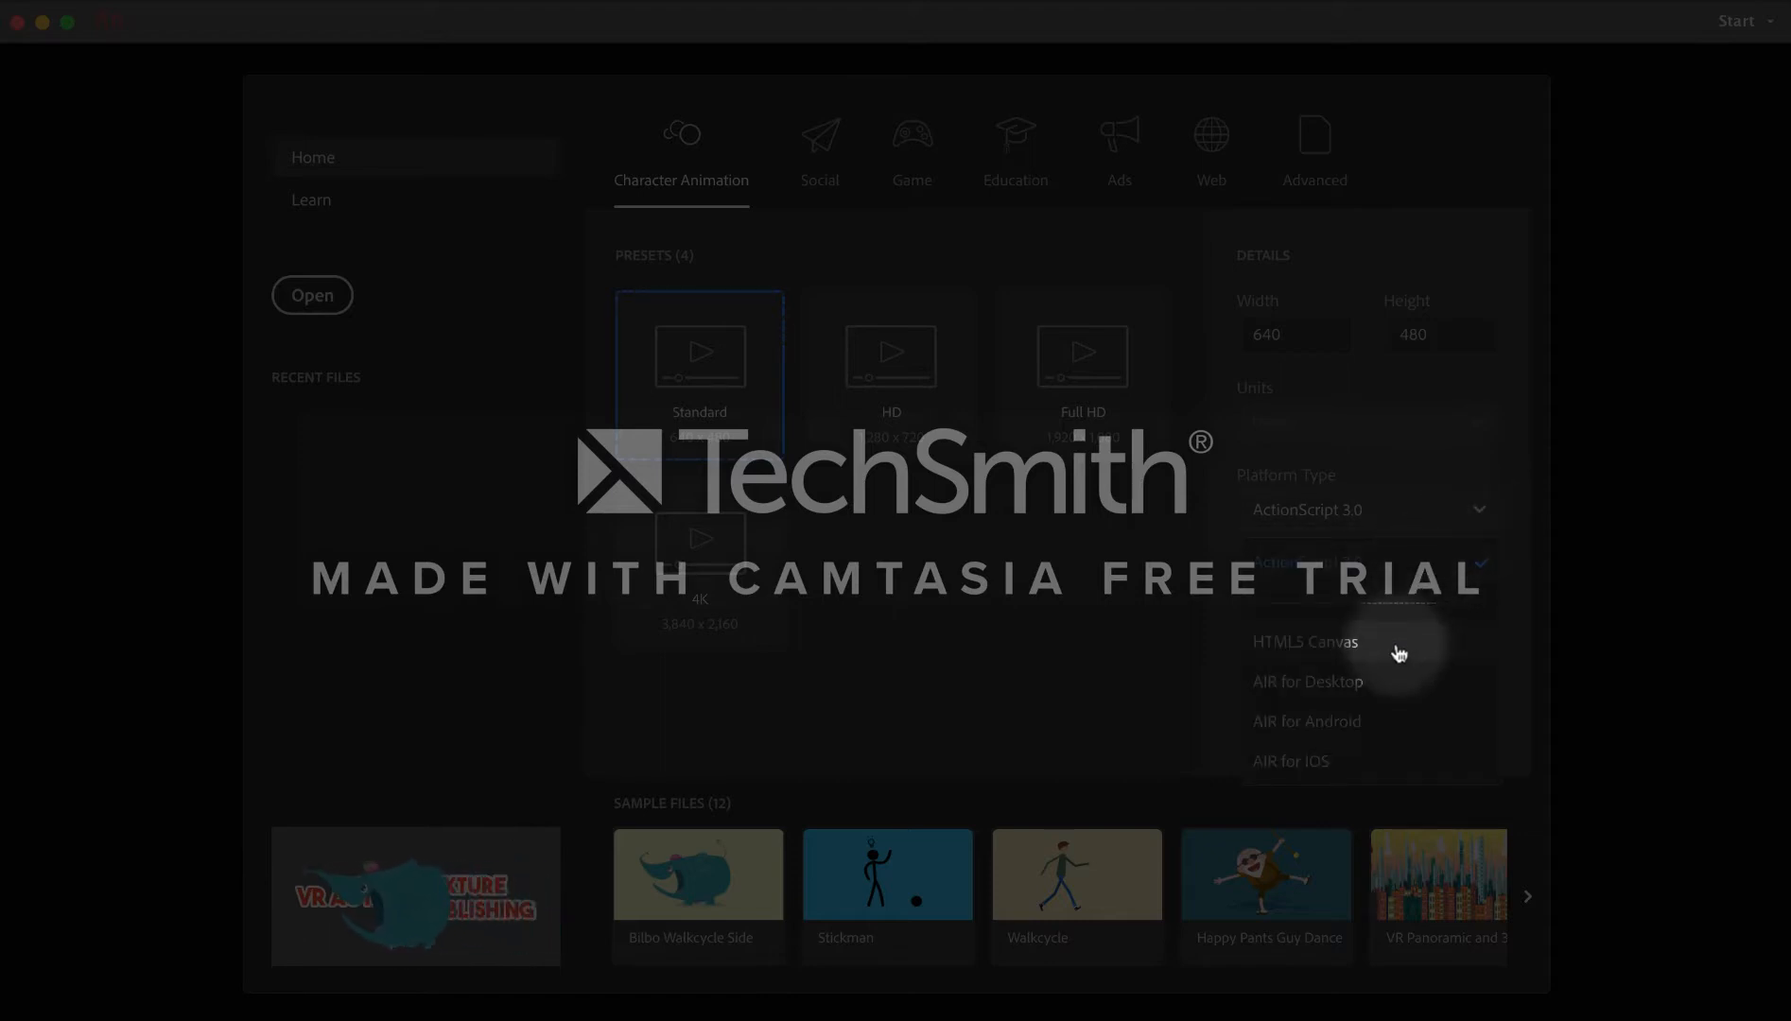
left_click(1423, 566)
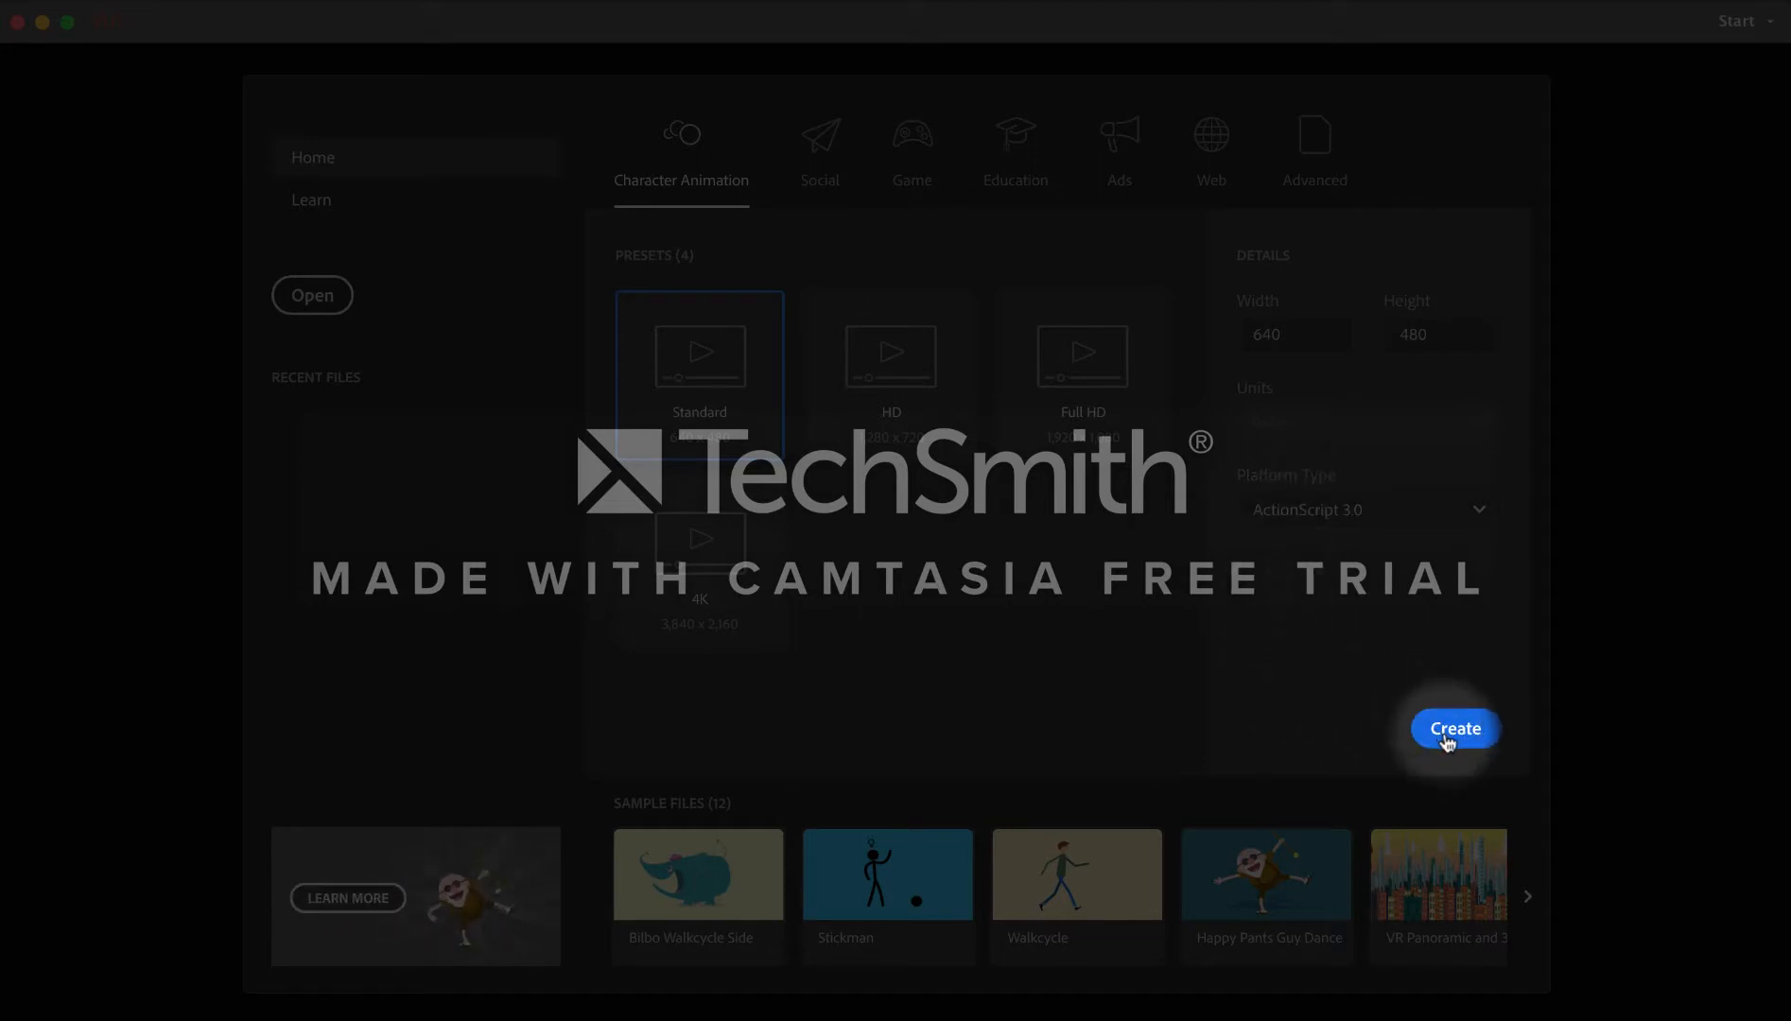
left_click(1447, 733)
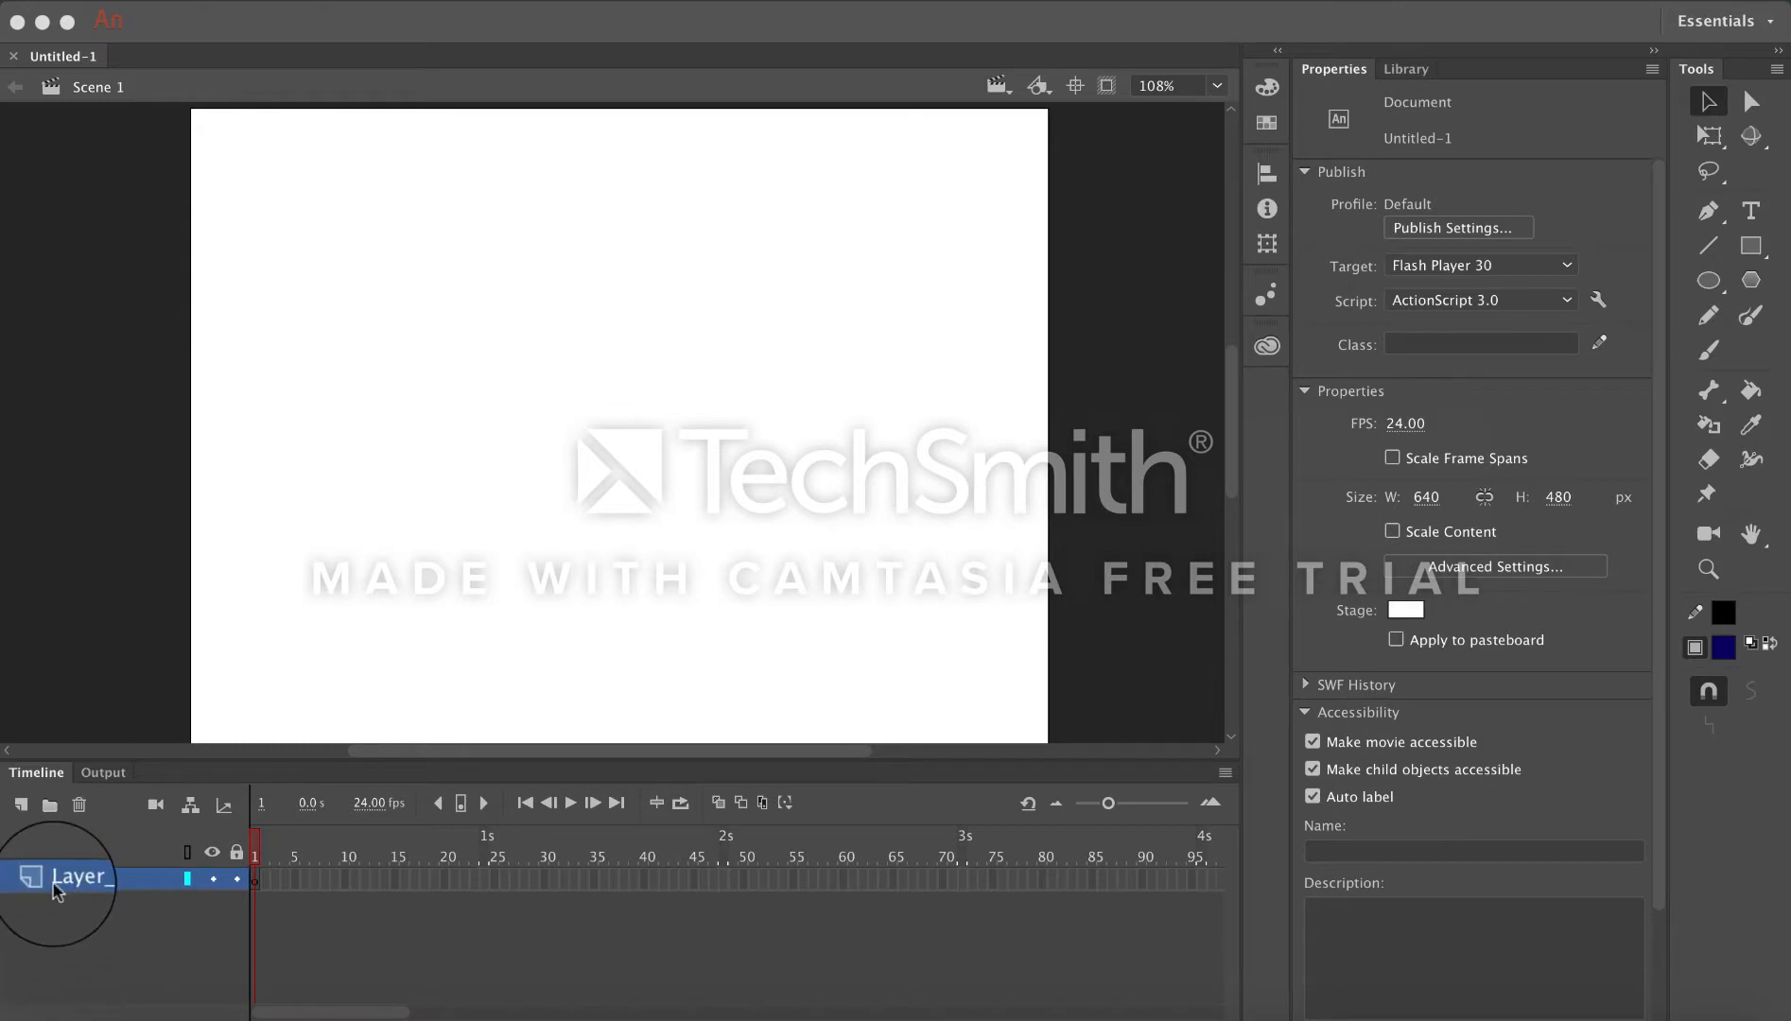
Rename the existing layer Background and add a layer named Ball above it.
double_click(104, 881)
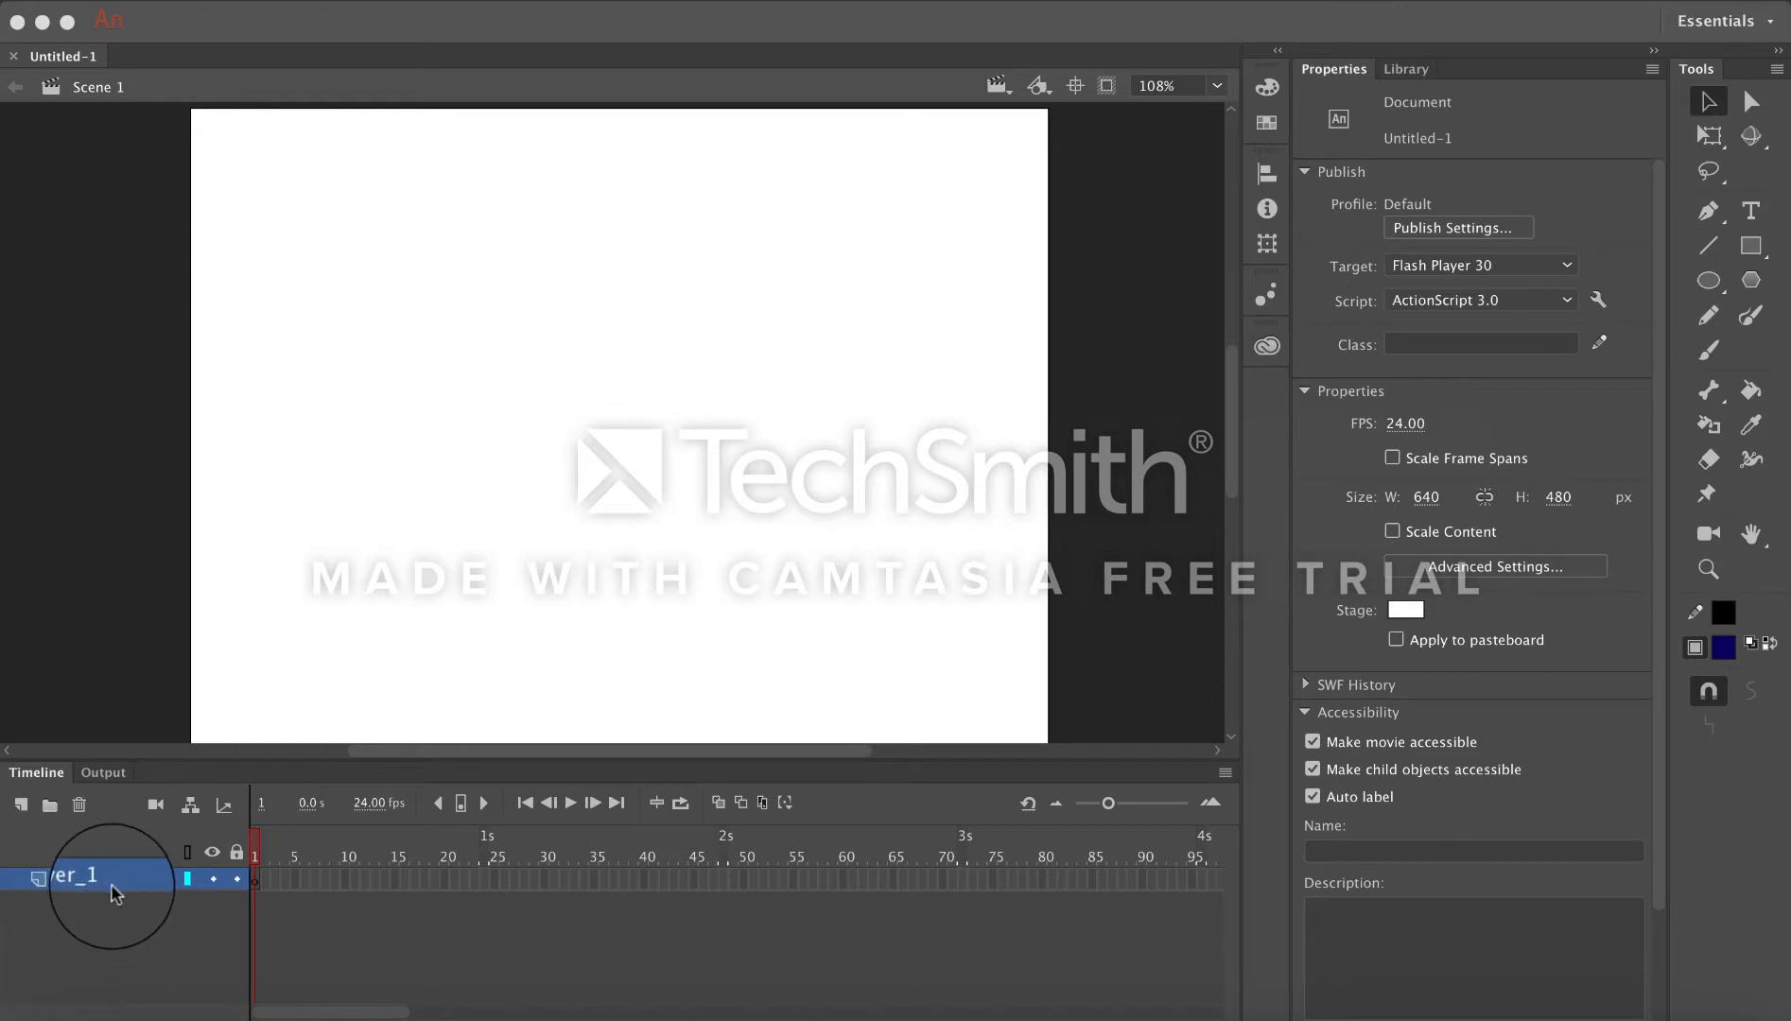
key("Return")
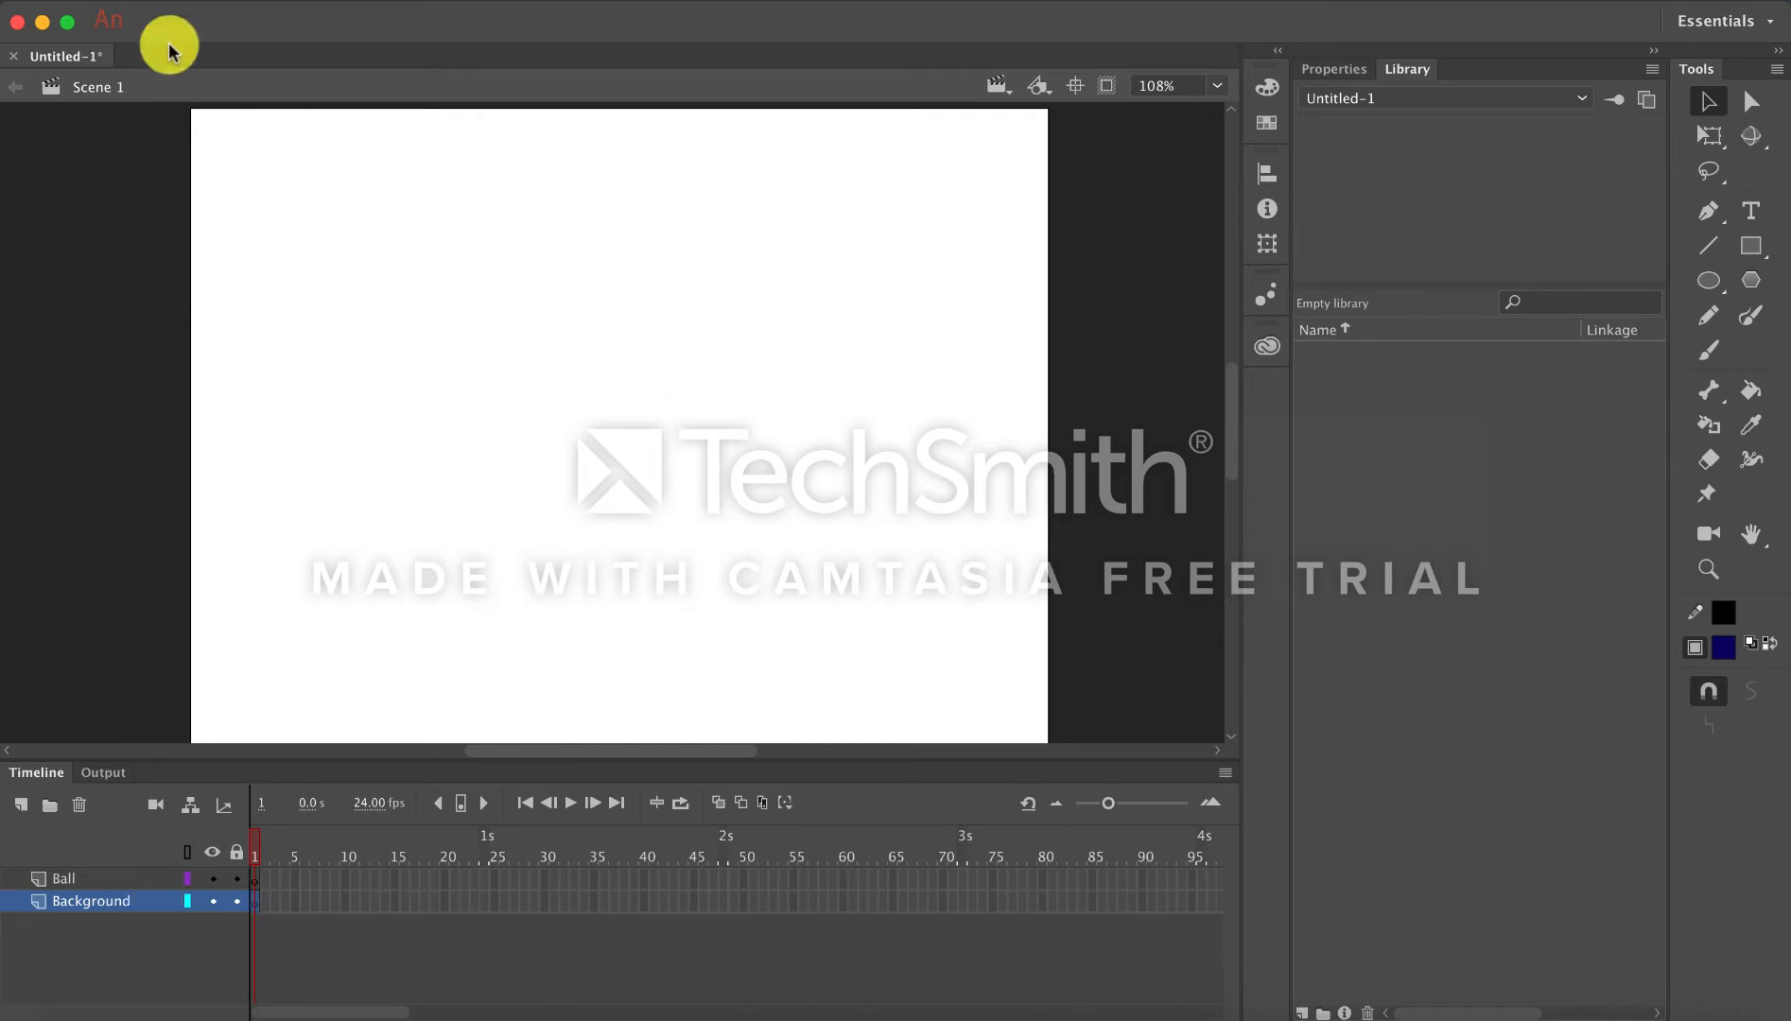
Import background.jpg from the Desktop to the stage on the Background layer.
left_click(201, 0)
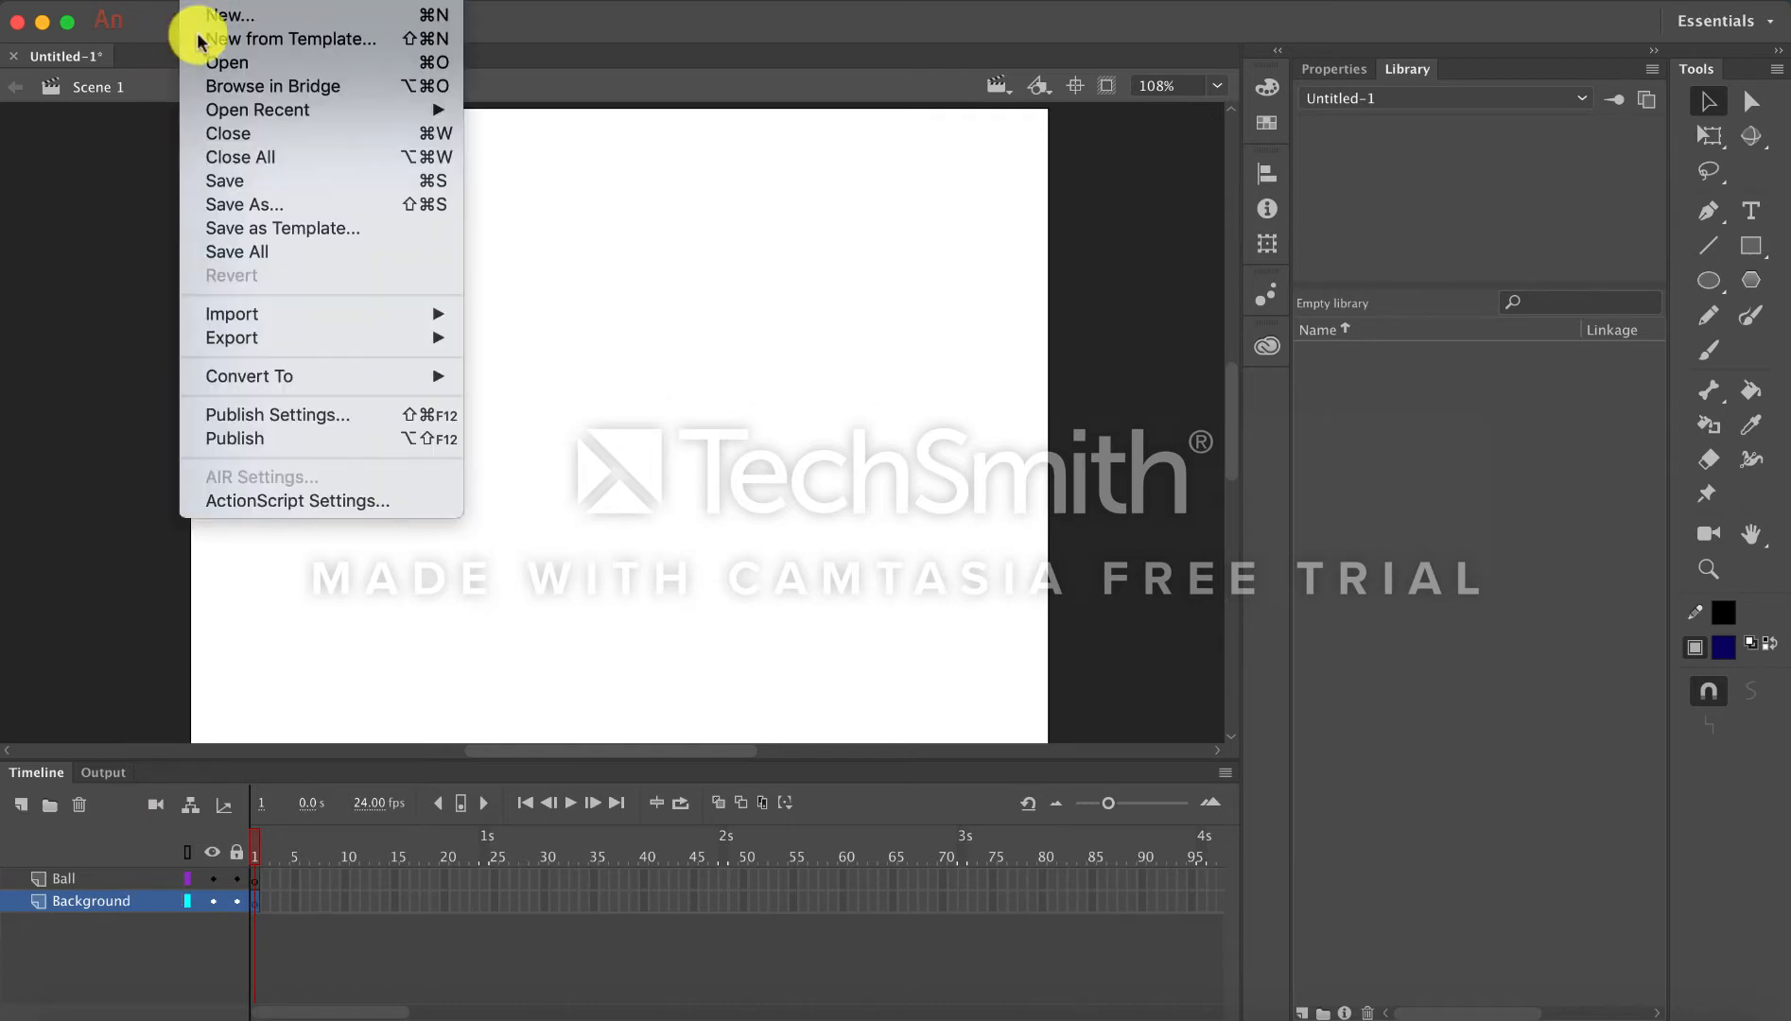
mouse_move(194, 316)
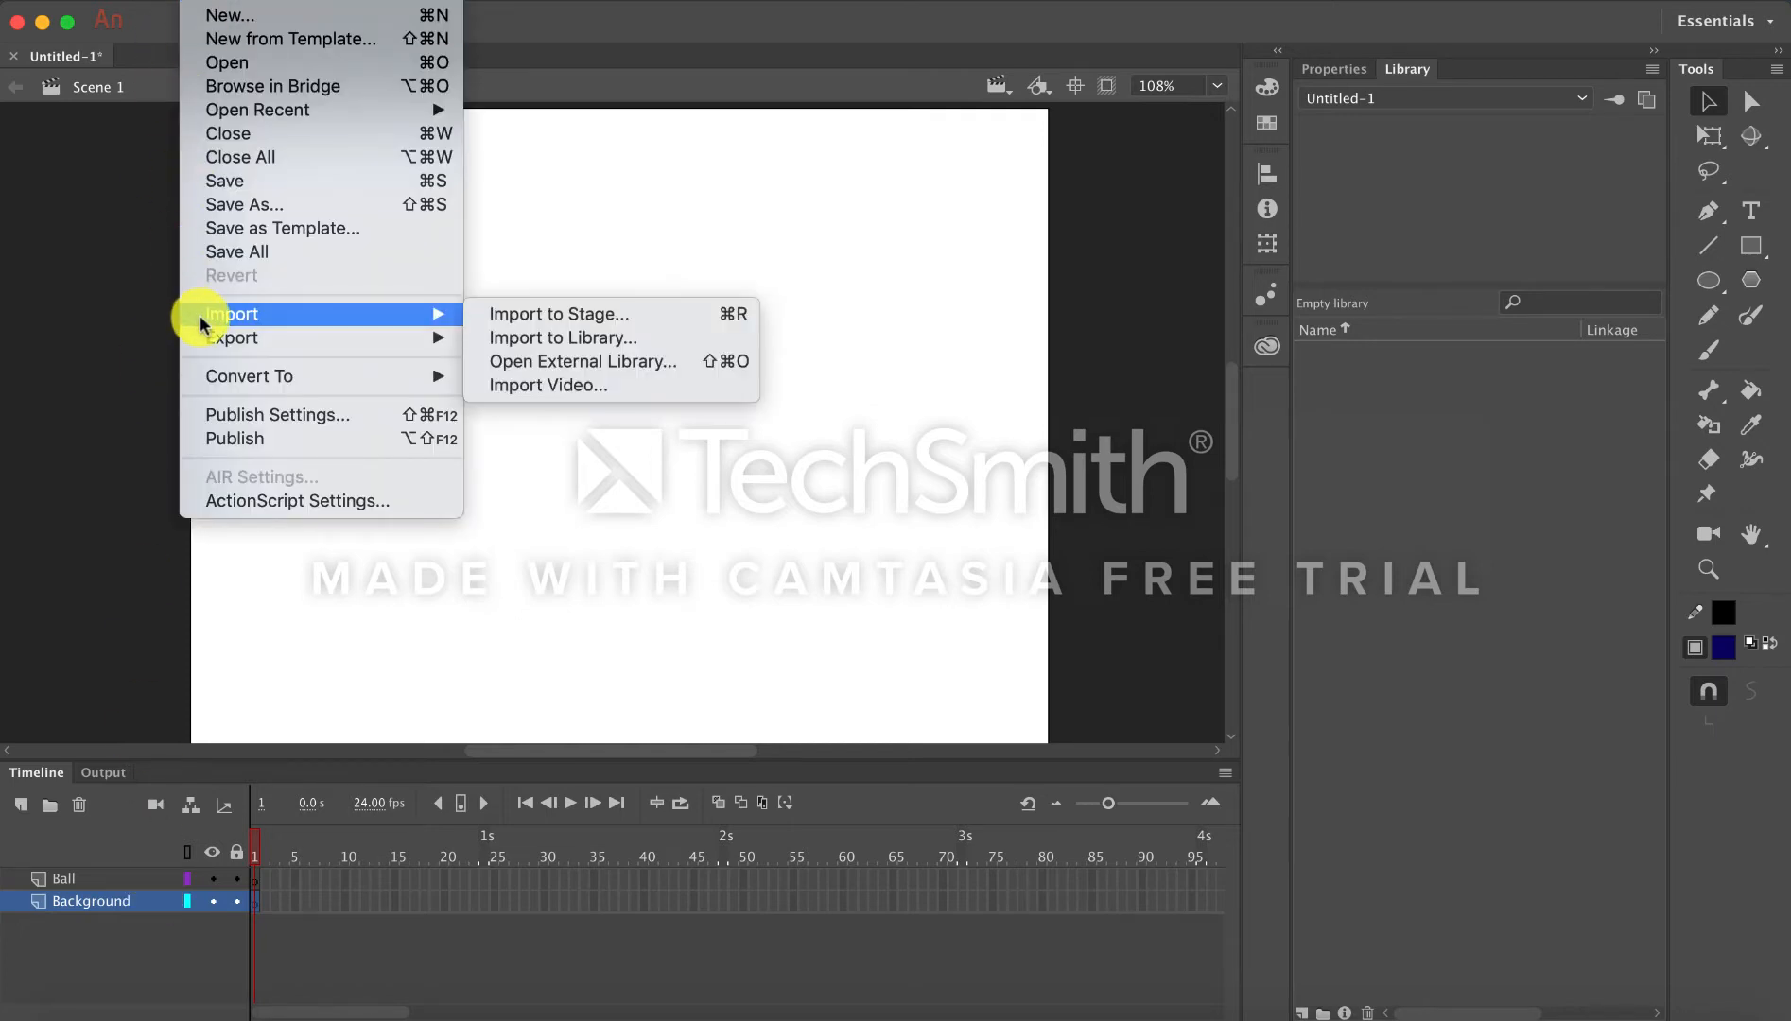
left_click(506, 314)
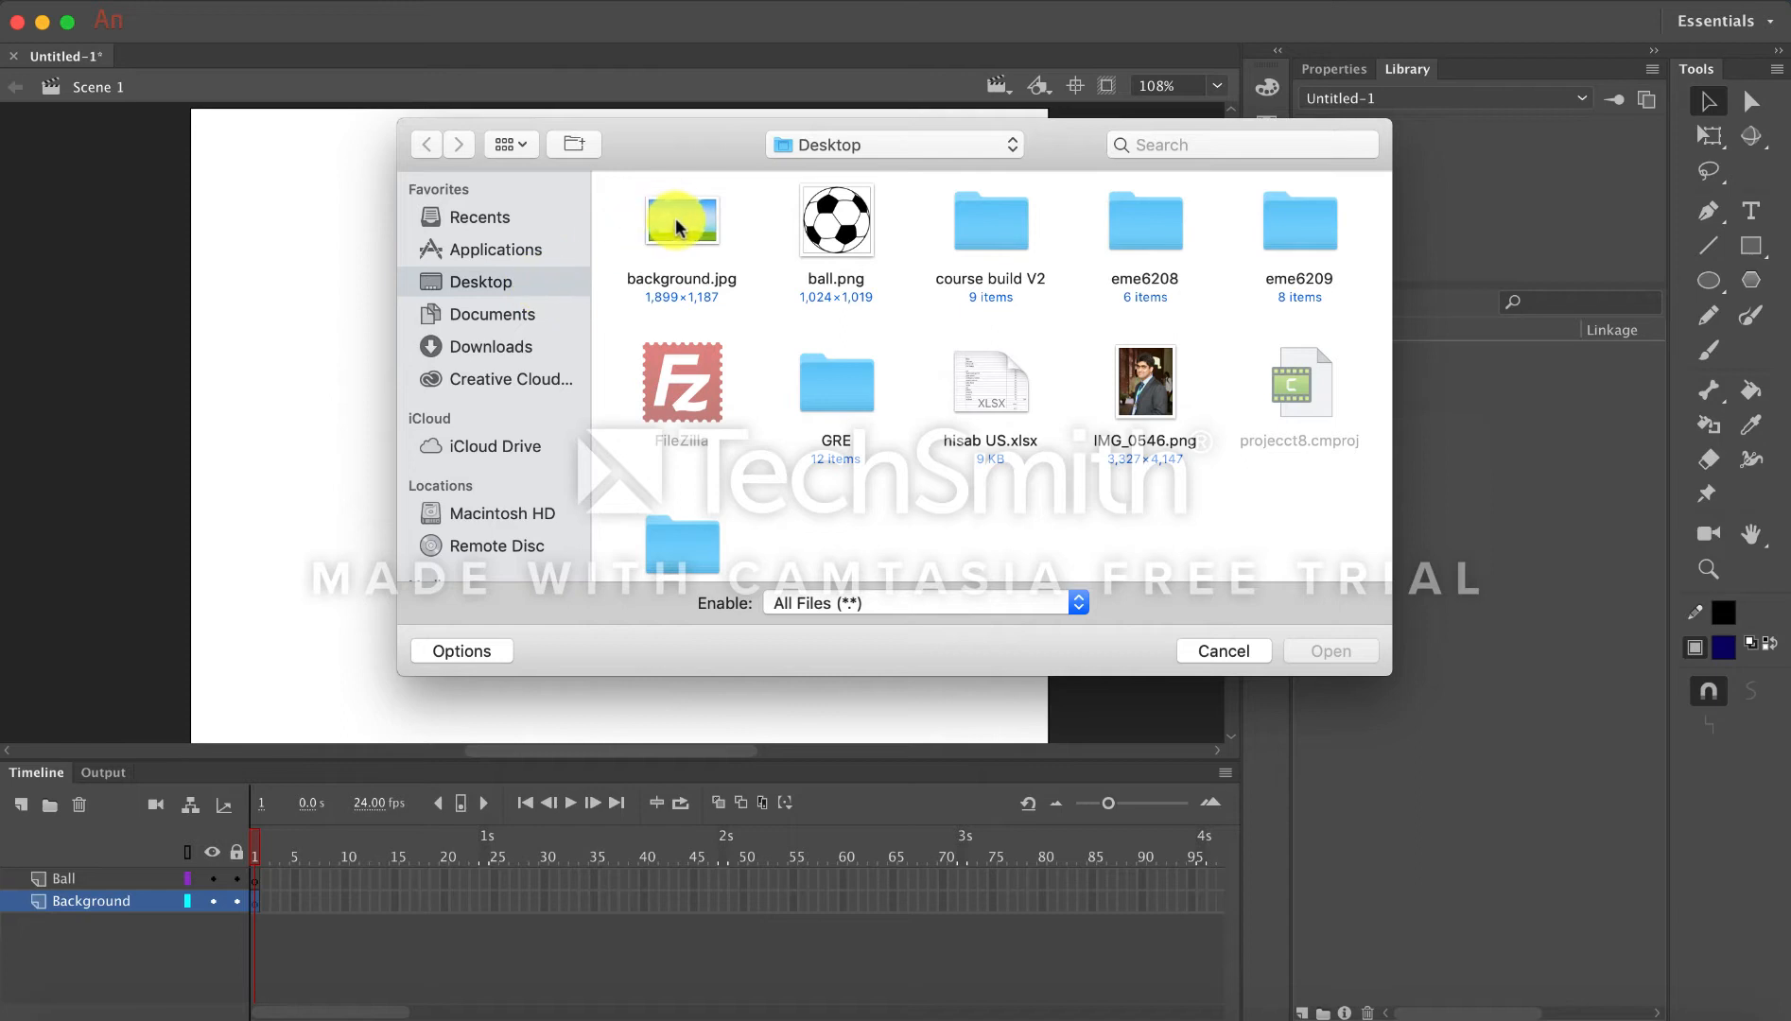
left_click(678, 228)
double_click(678, 228)
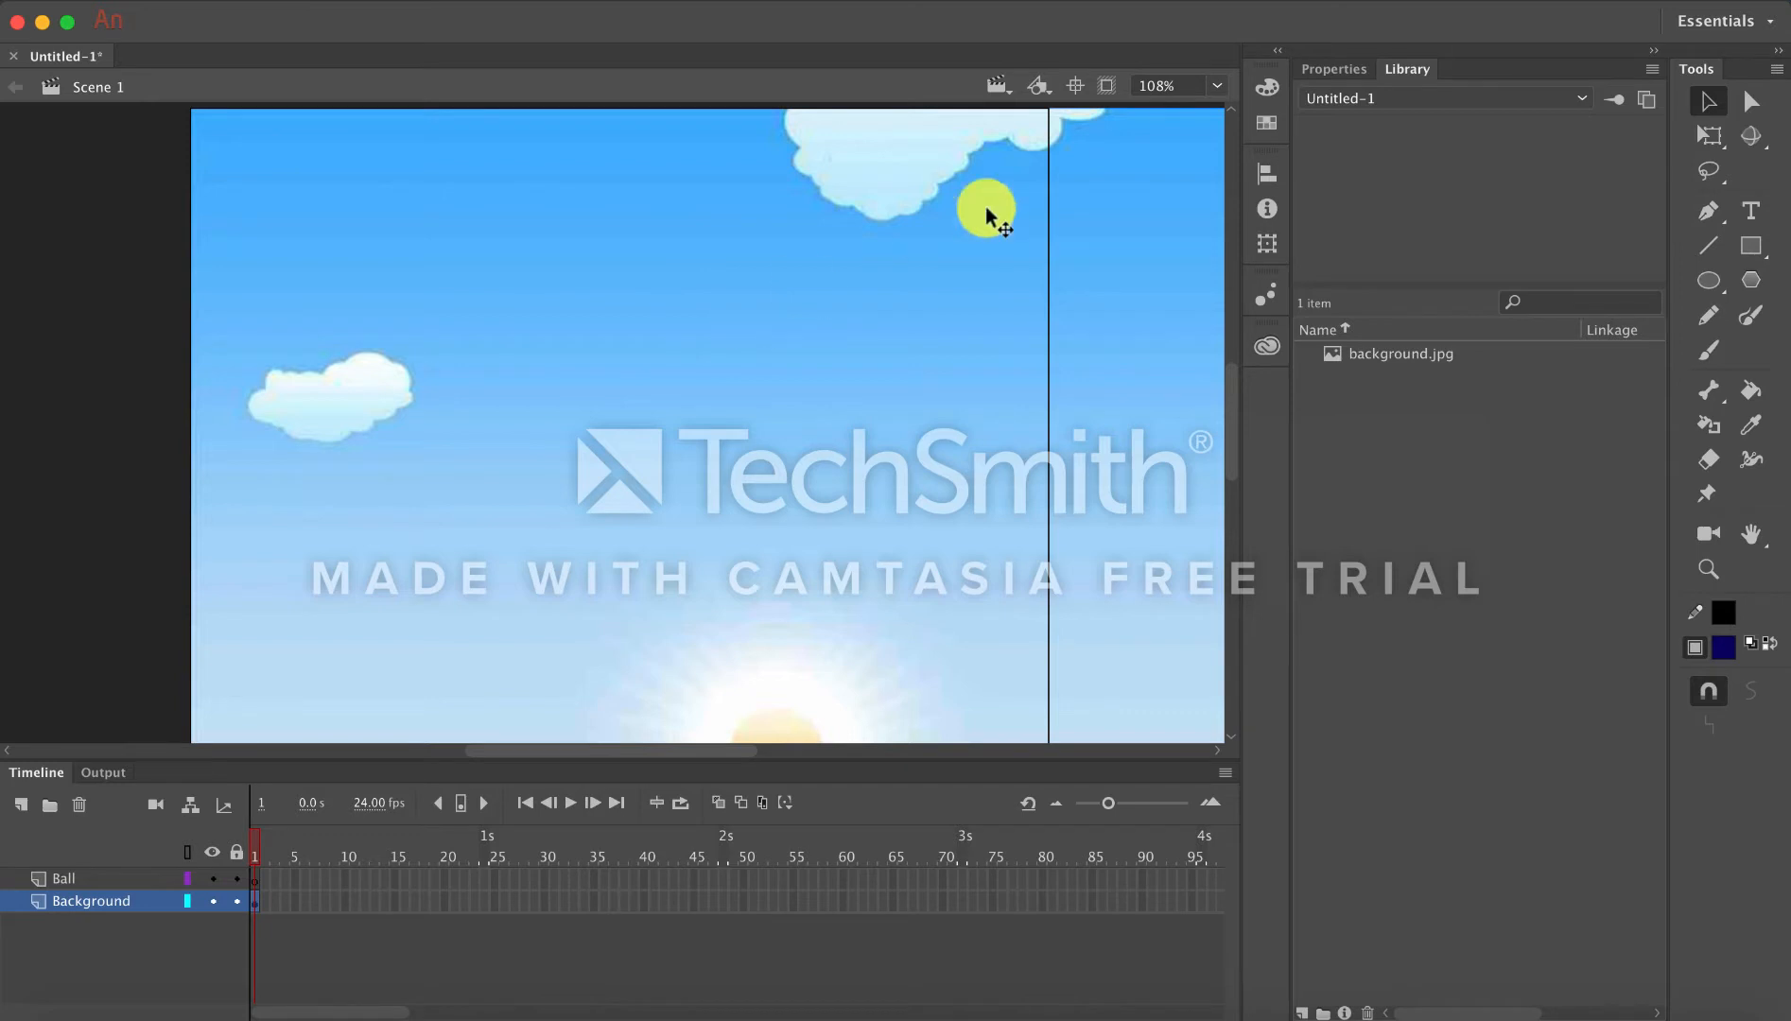
Set the background image's width to 640 and height to 480.
left_click(1313, 71)
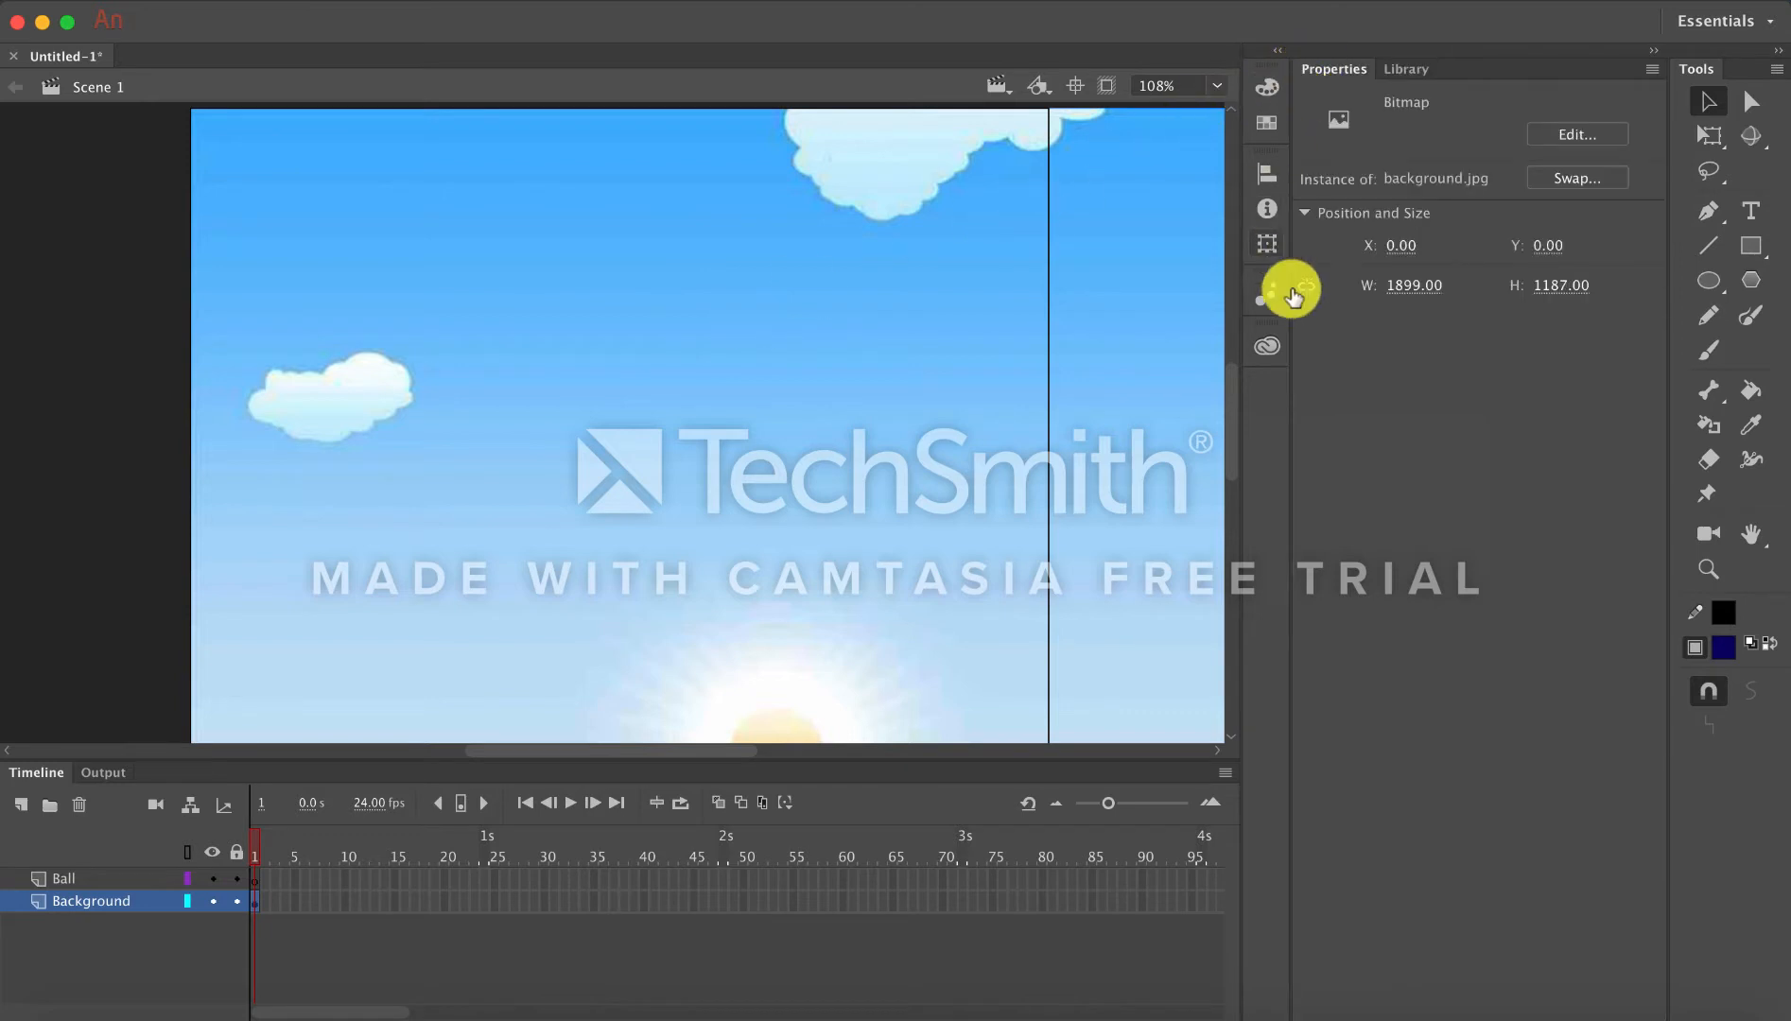
left_click(1411, 284)
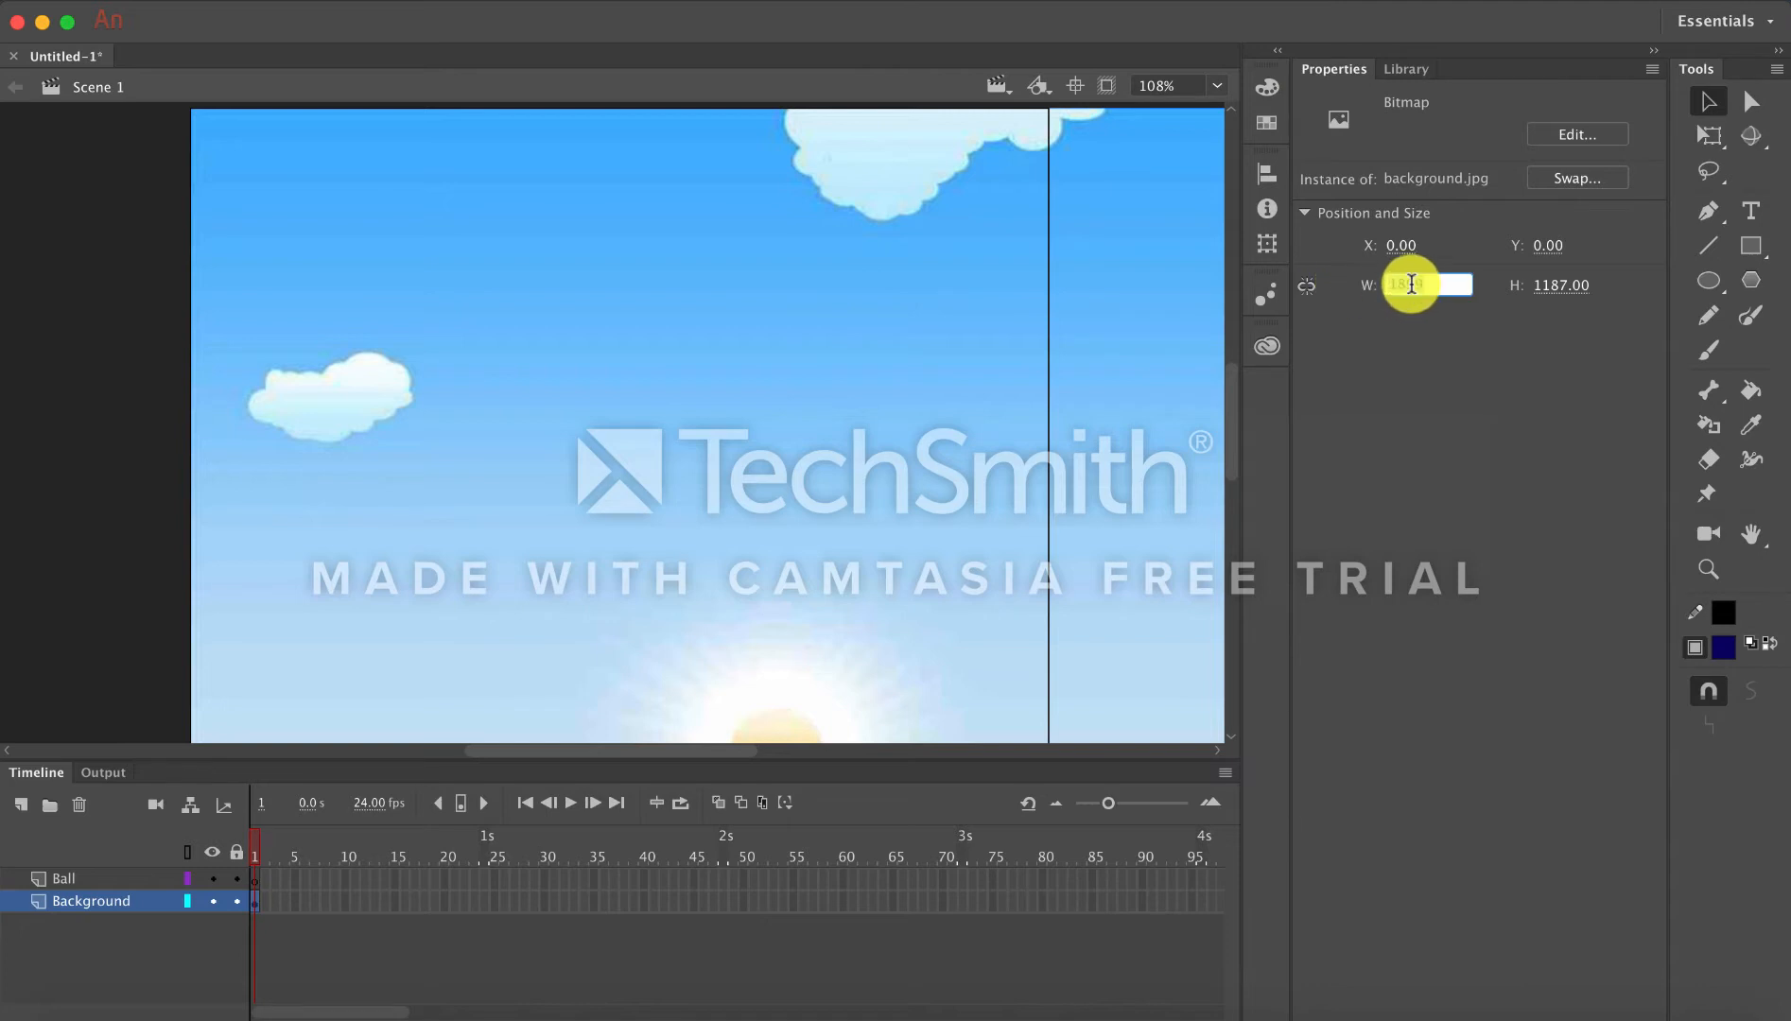
type("640")
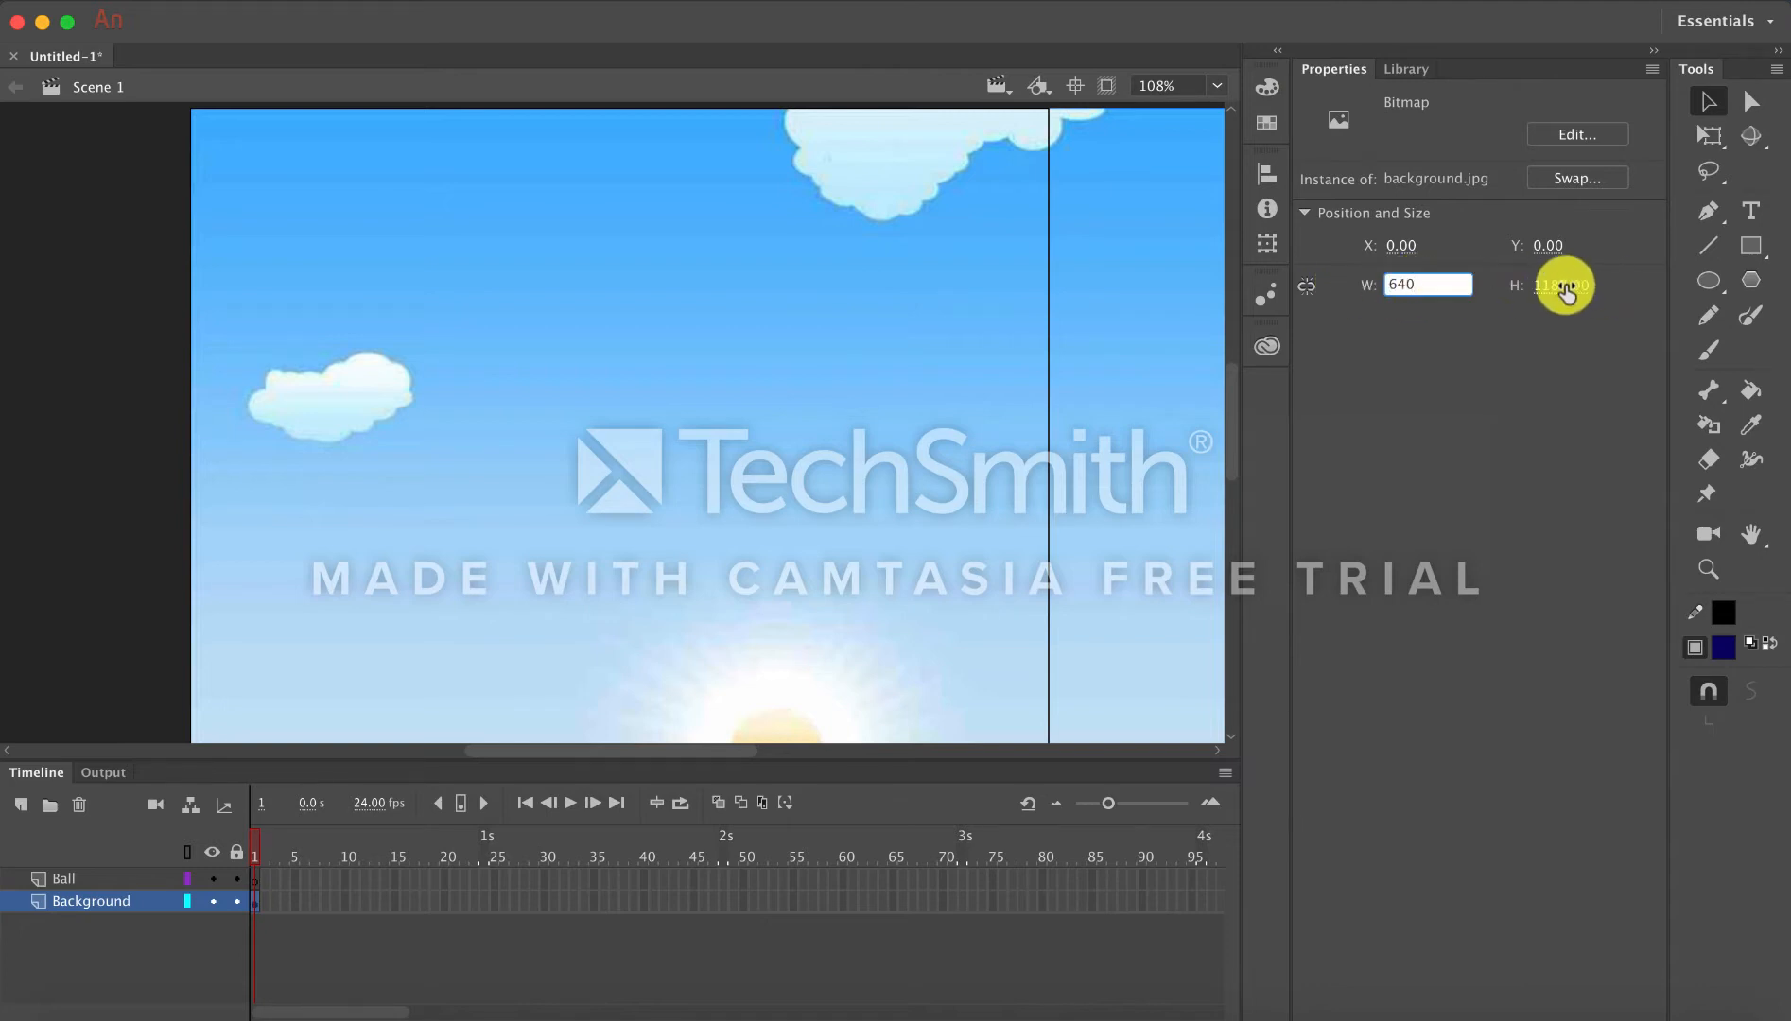
left_click(1565, 286)
type("4")
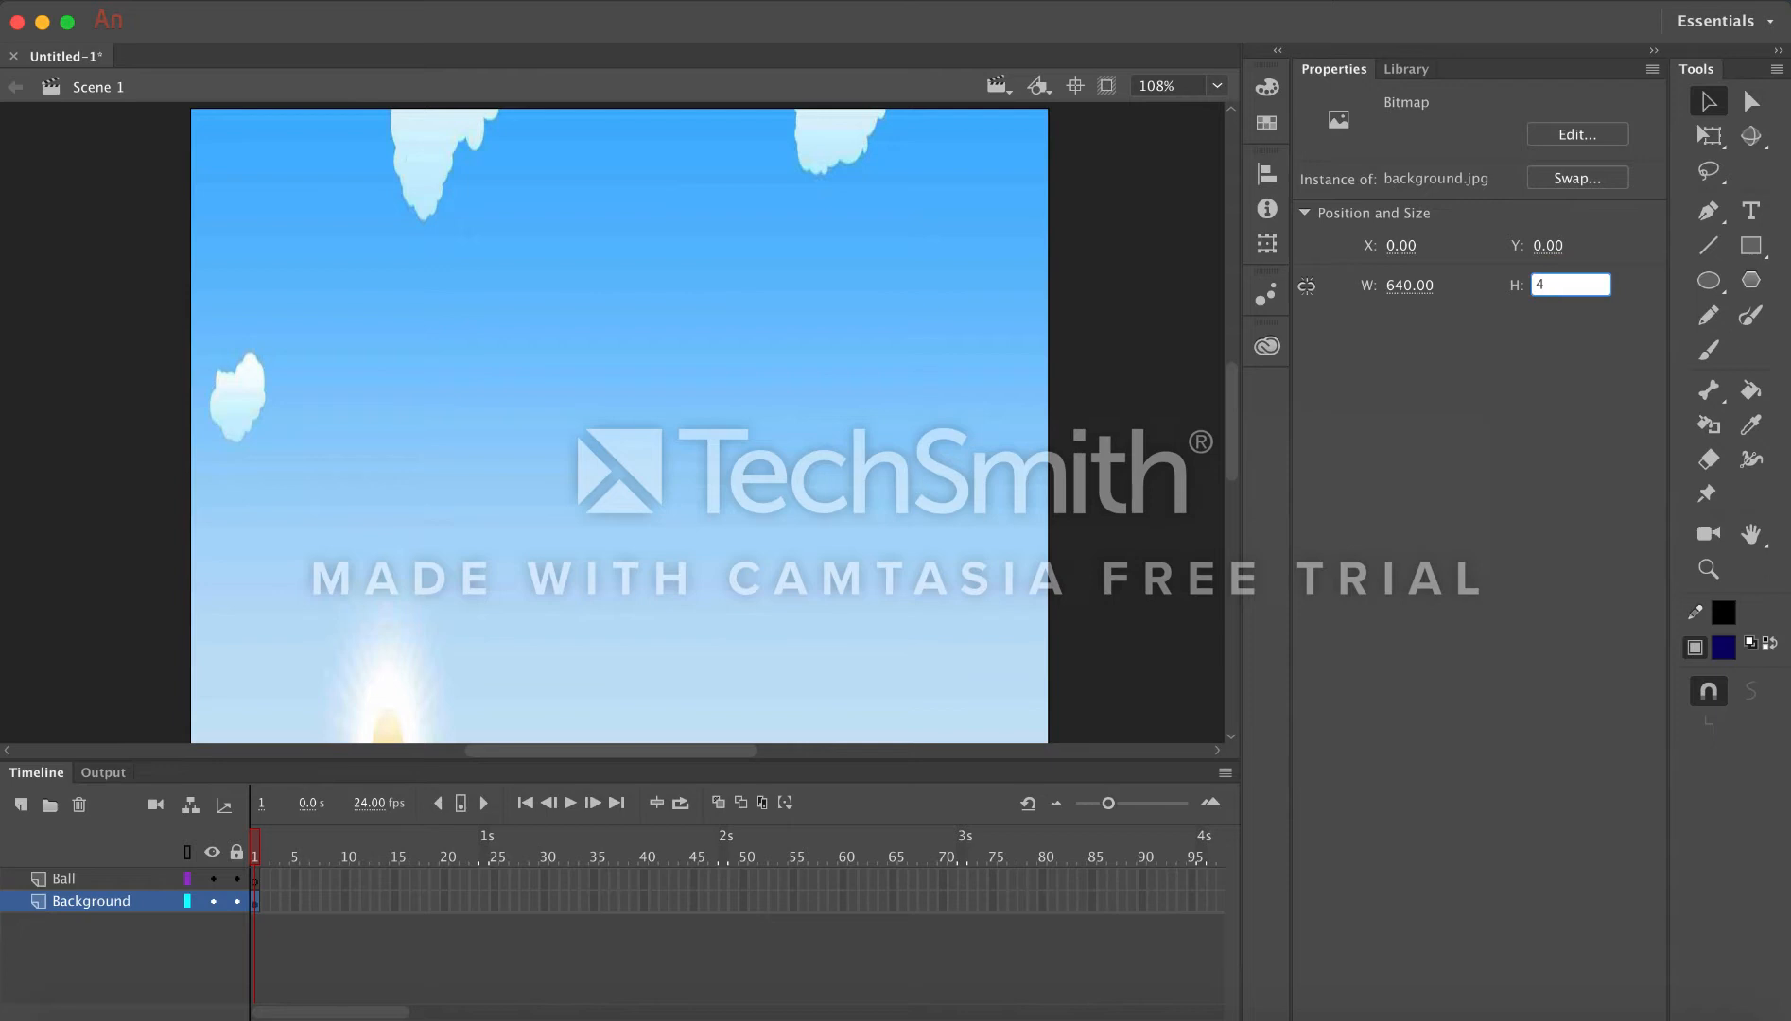
type("80")
left_click(1543, 506)
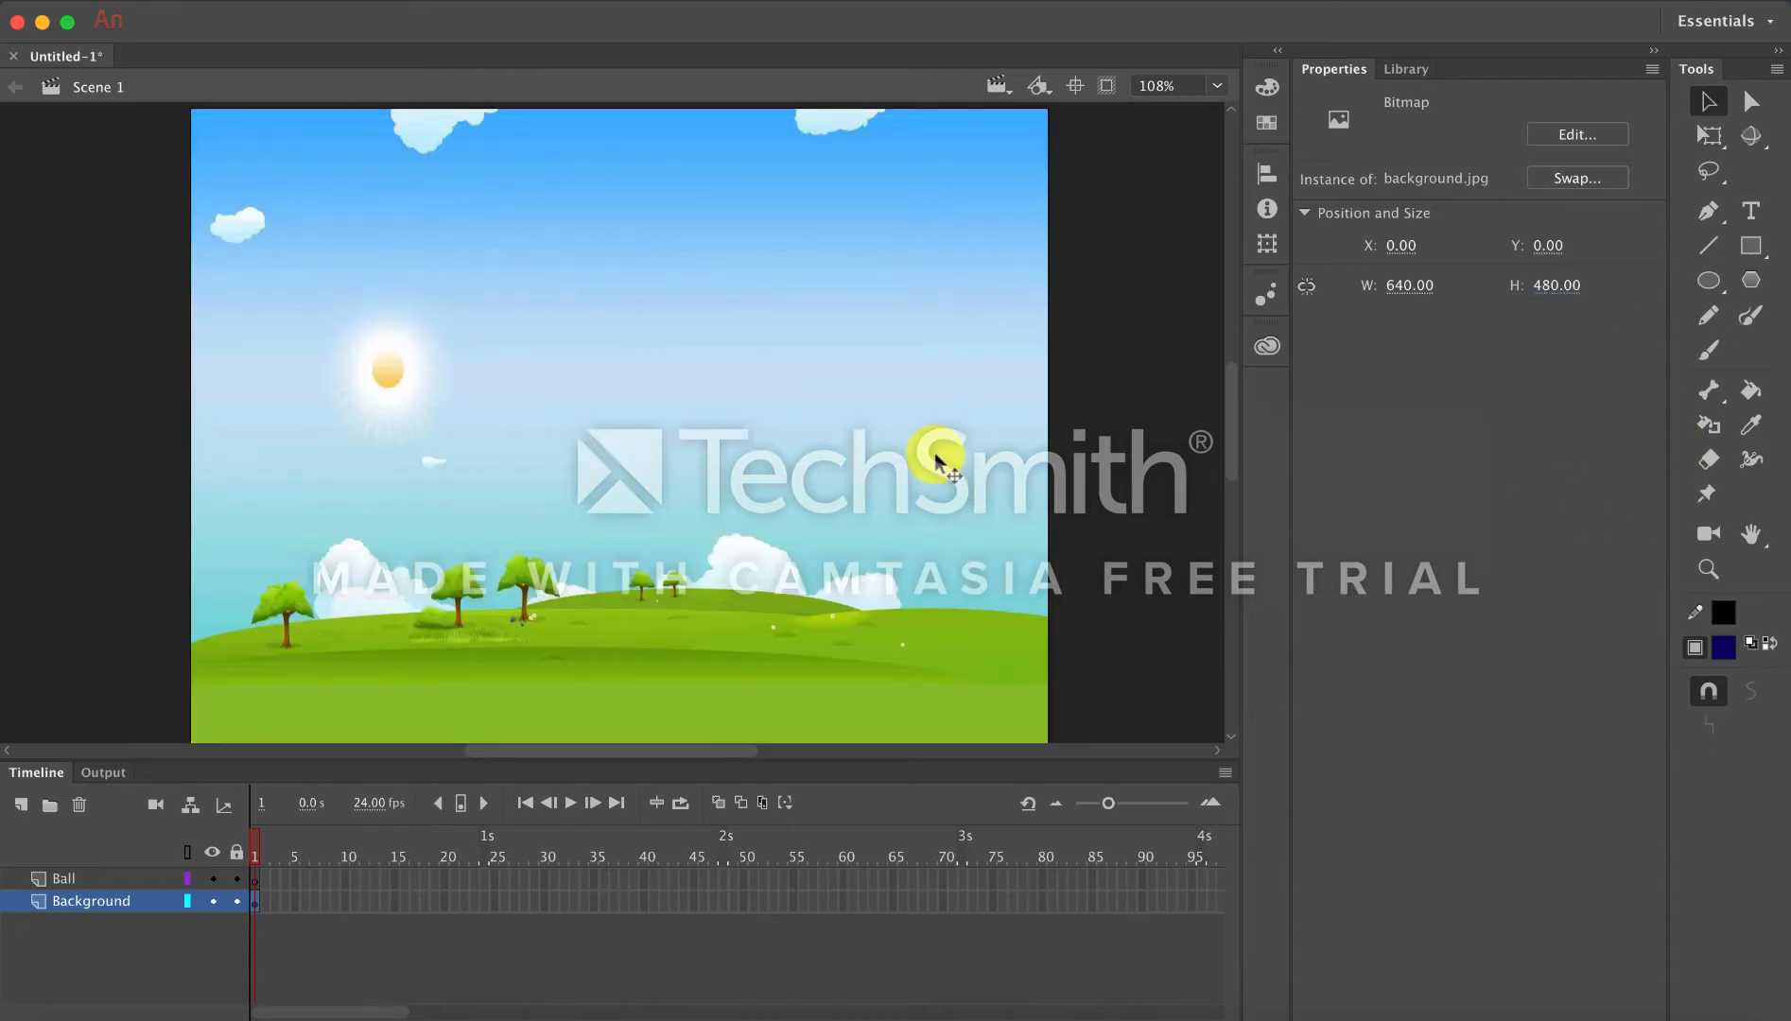
Import ball.png from the Desktop to the stage on the Ball layer.
left_click(111, 879)
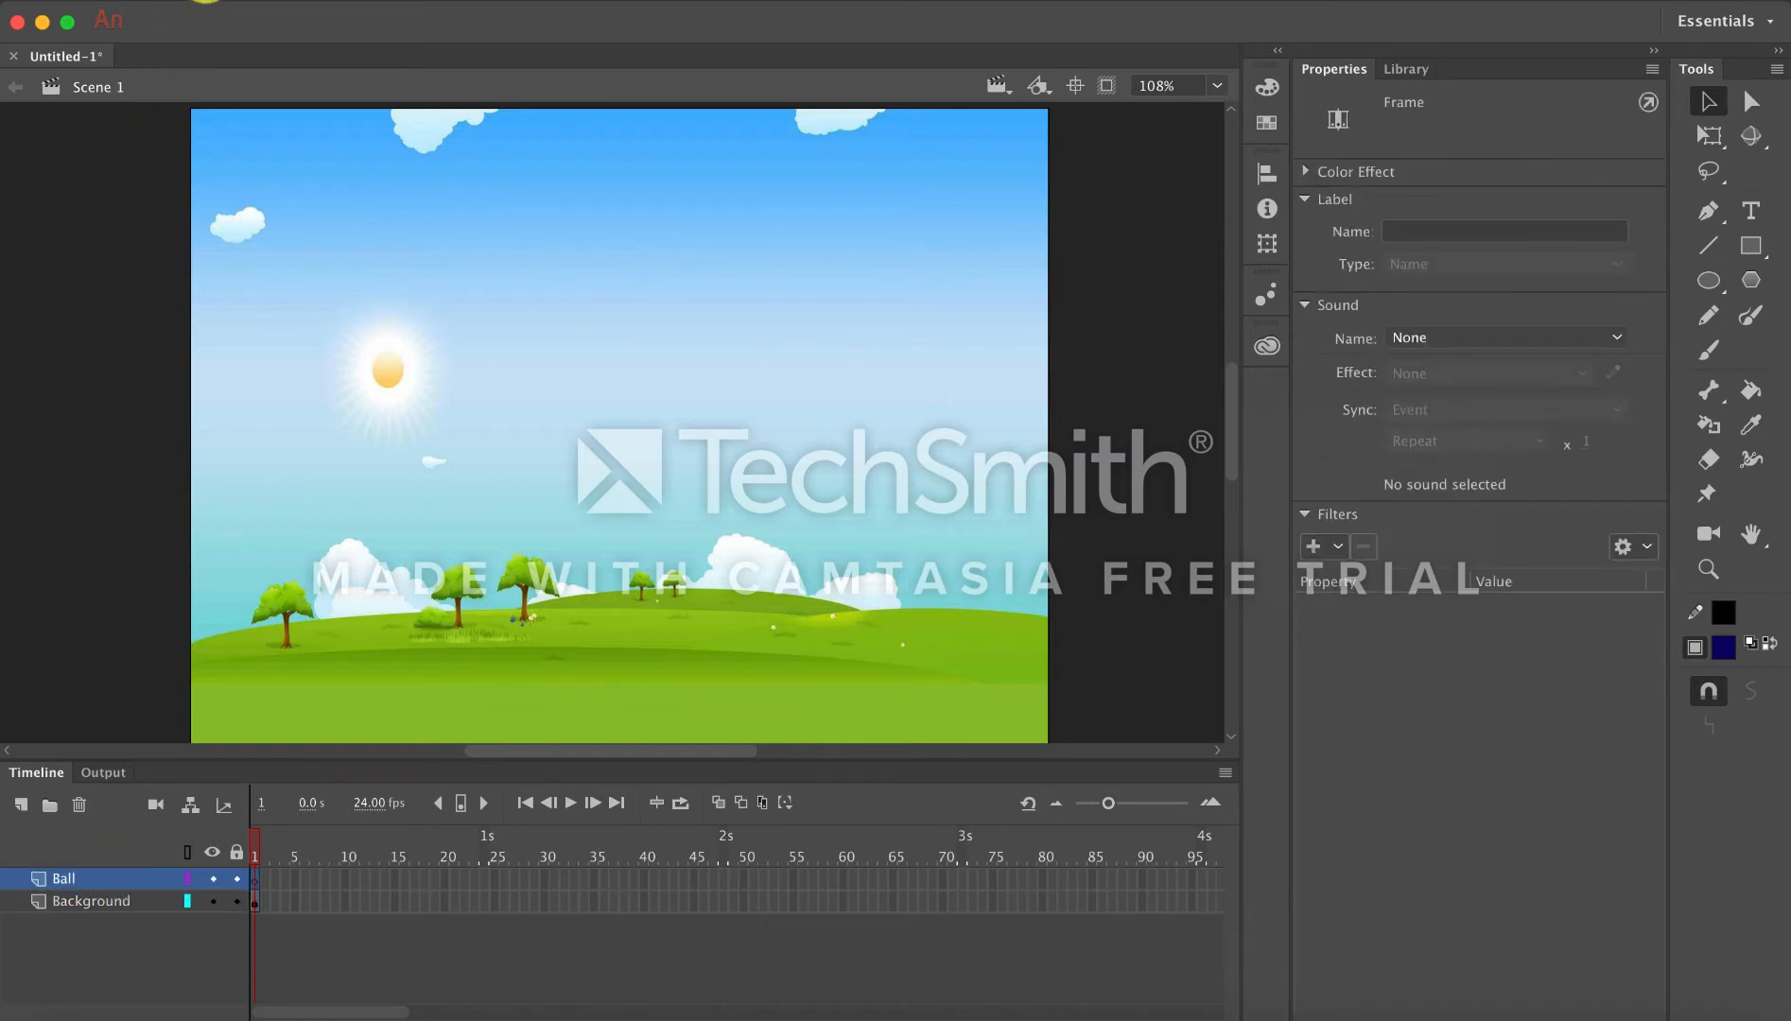
left_click(203, 1)
mouse_move(362, 317)
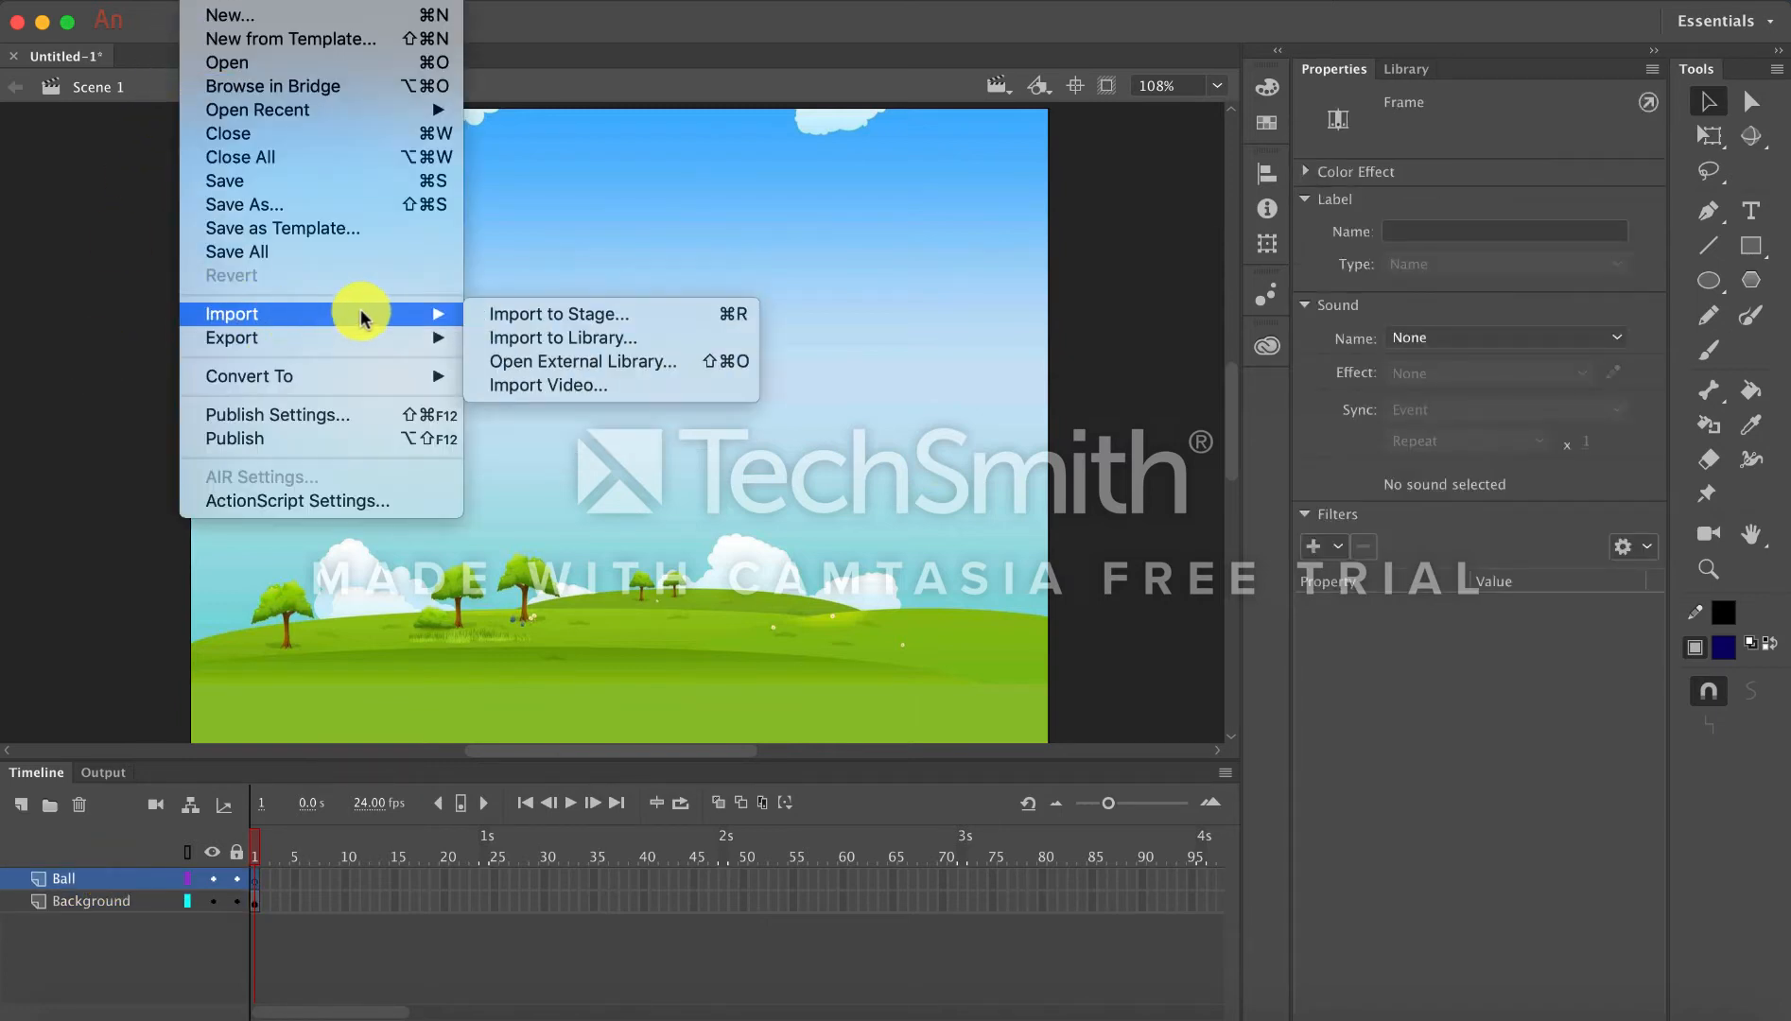
left_click(511, 314)
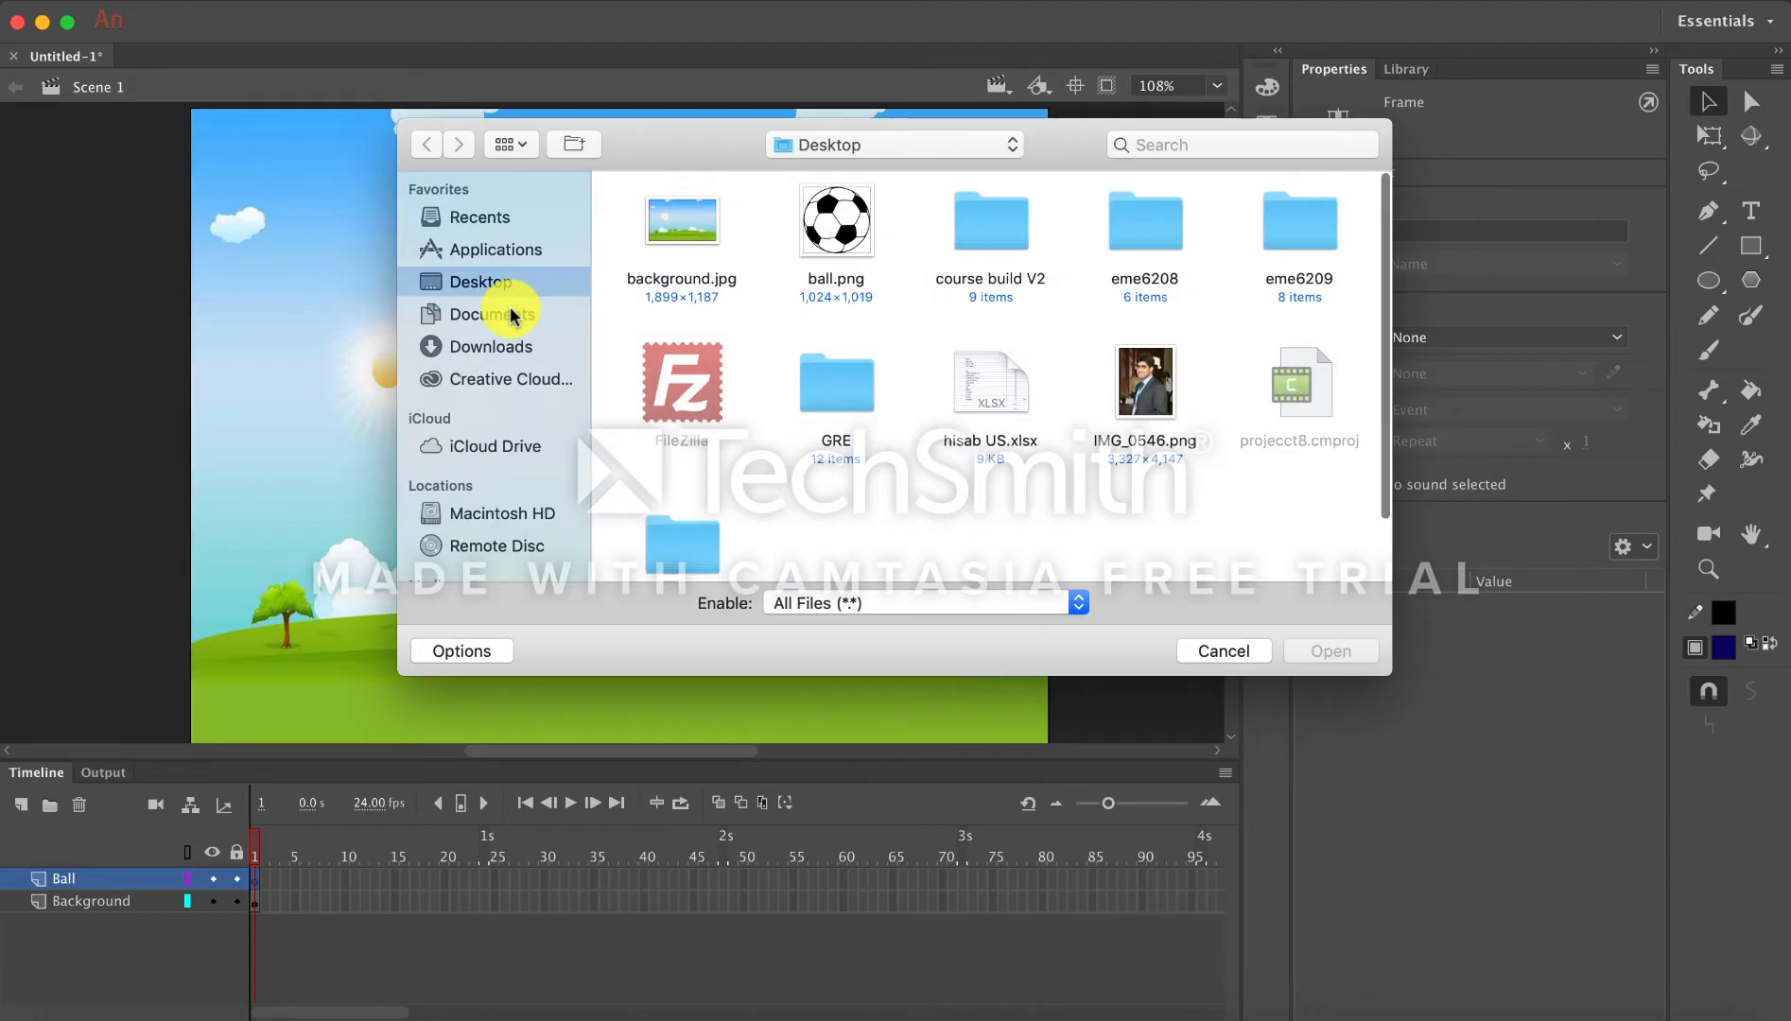
double_click(830, 225)
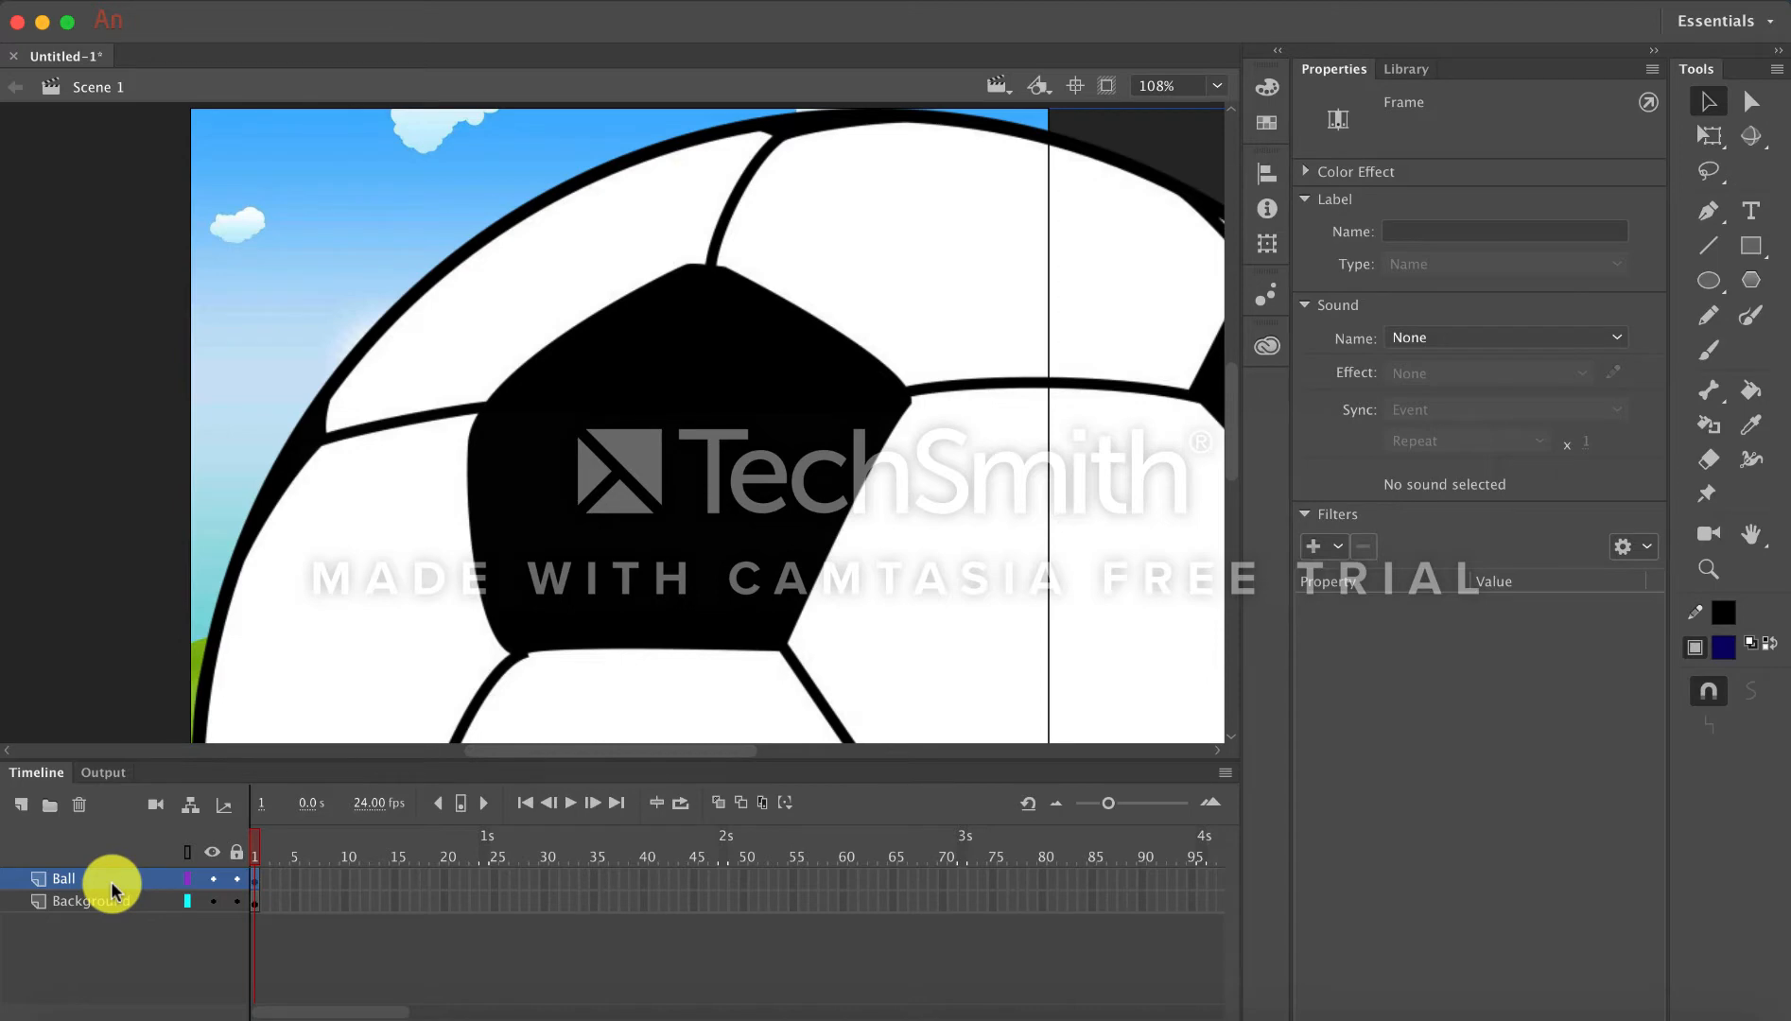
Resize the ball to 100 by 100 and place it at the stage's lower-left corner, at about X -47, Y 380.
left_click(795, 432)
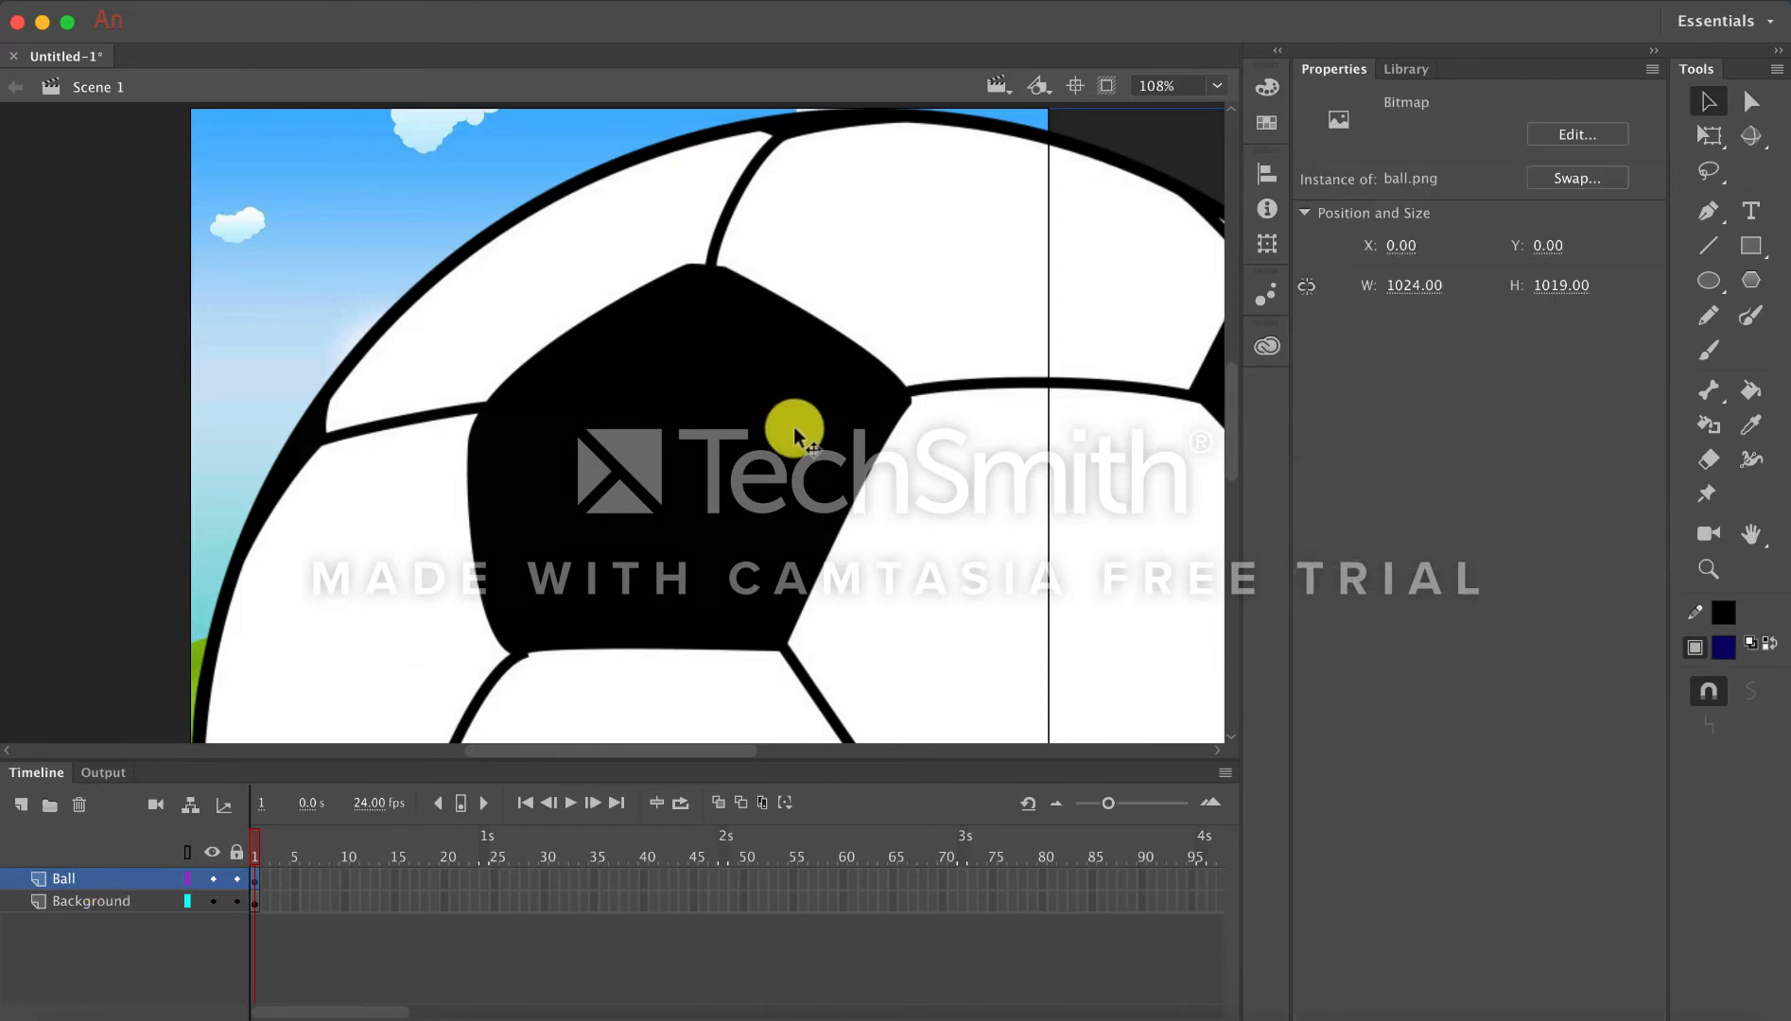
left_click(1399, 284)
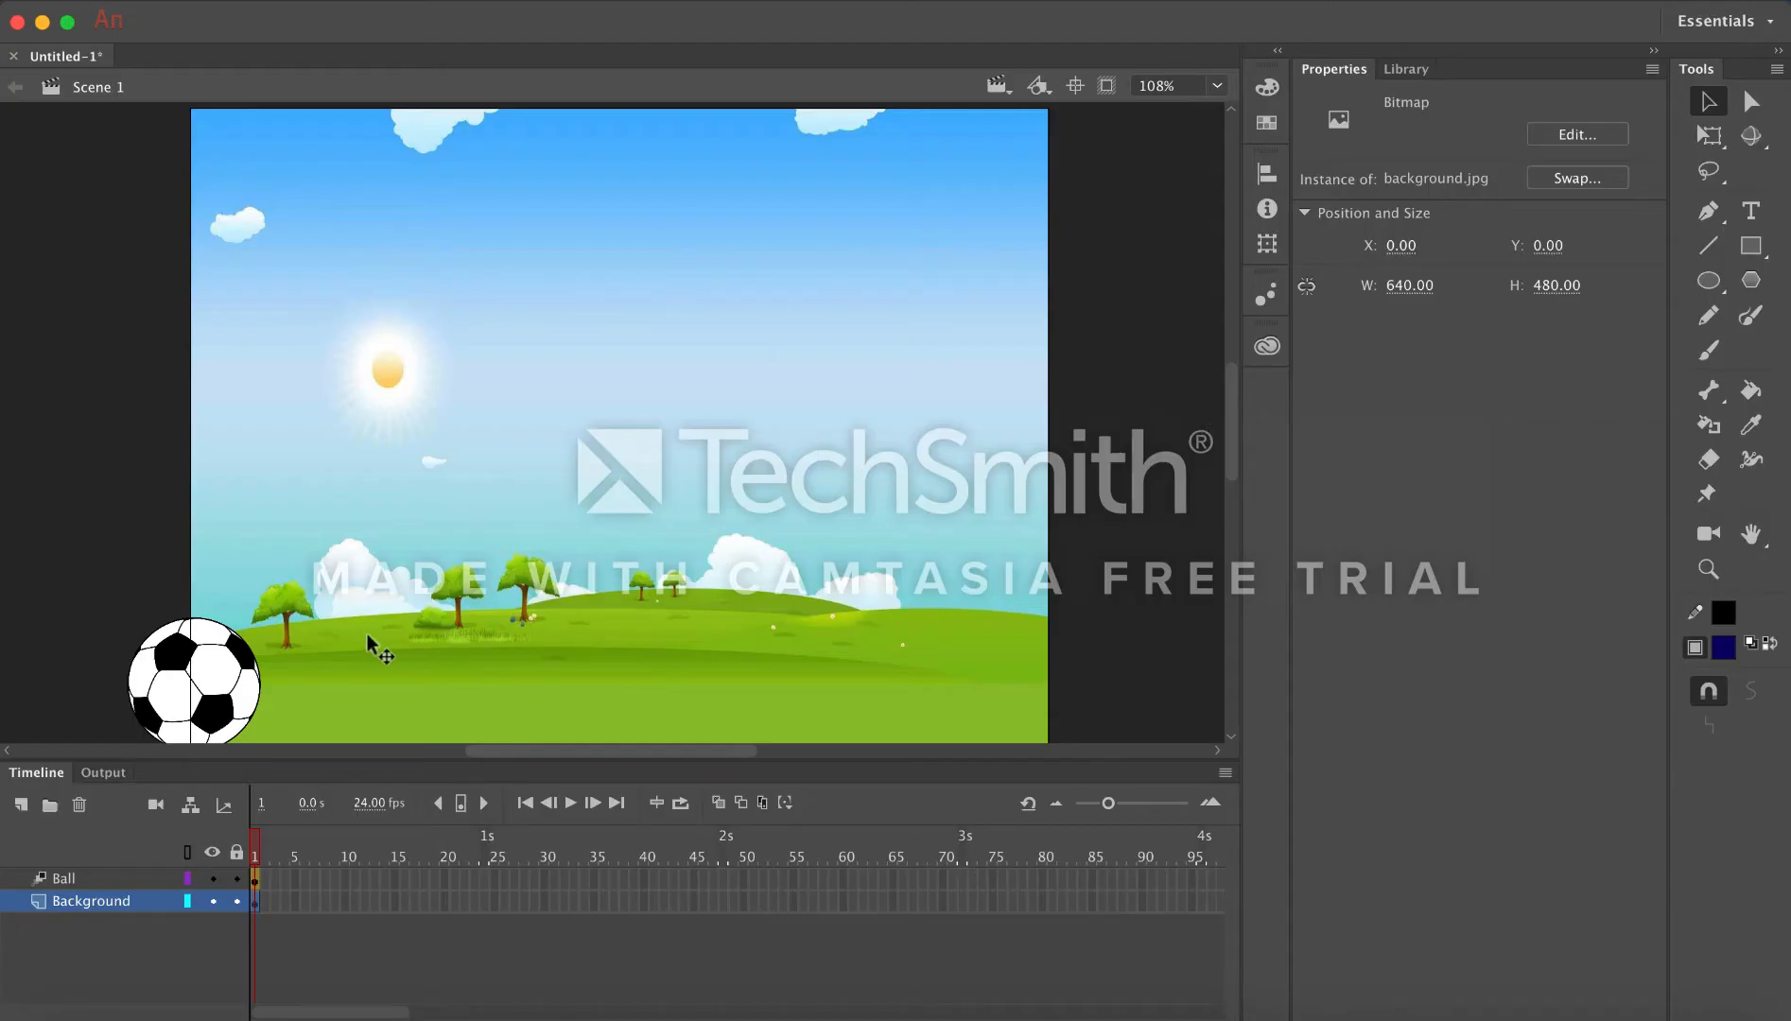
Convert the background image to a Graphic symbol named background.
right_click(499, 315)
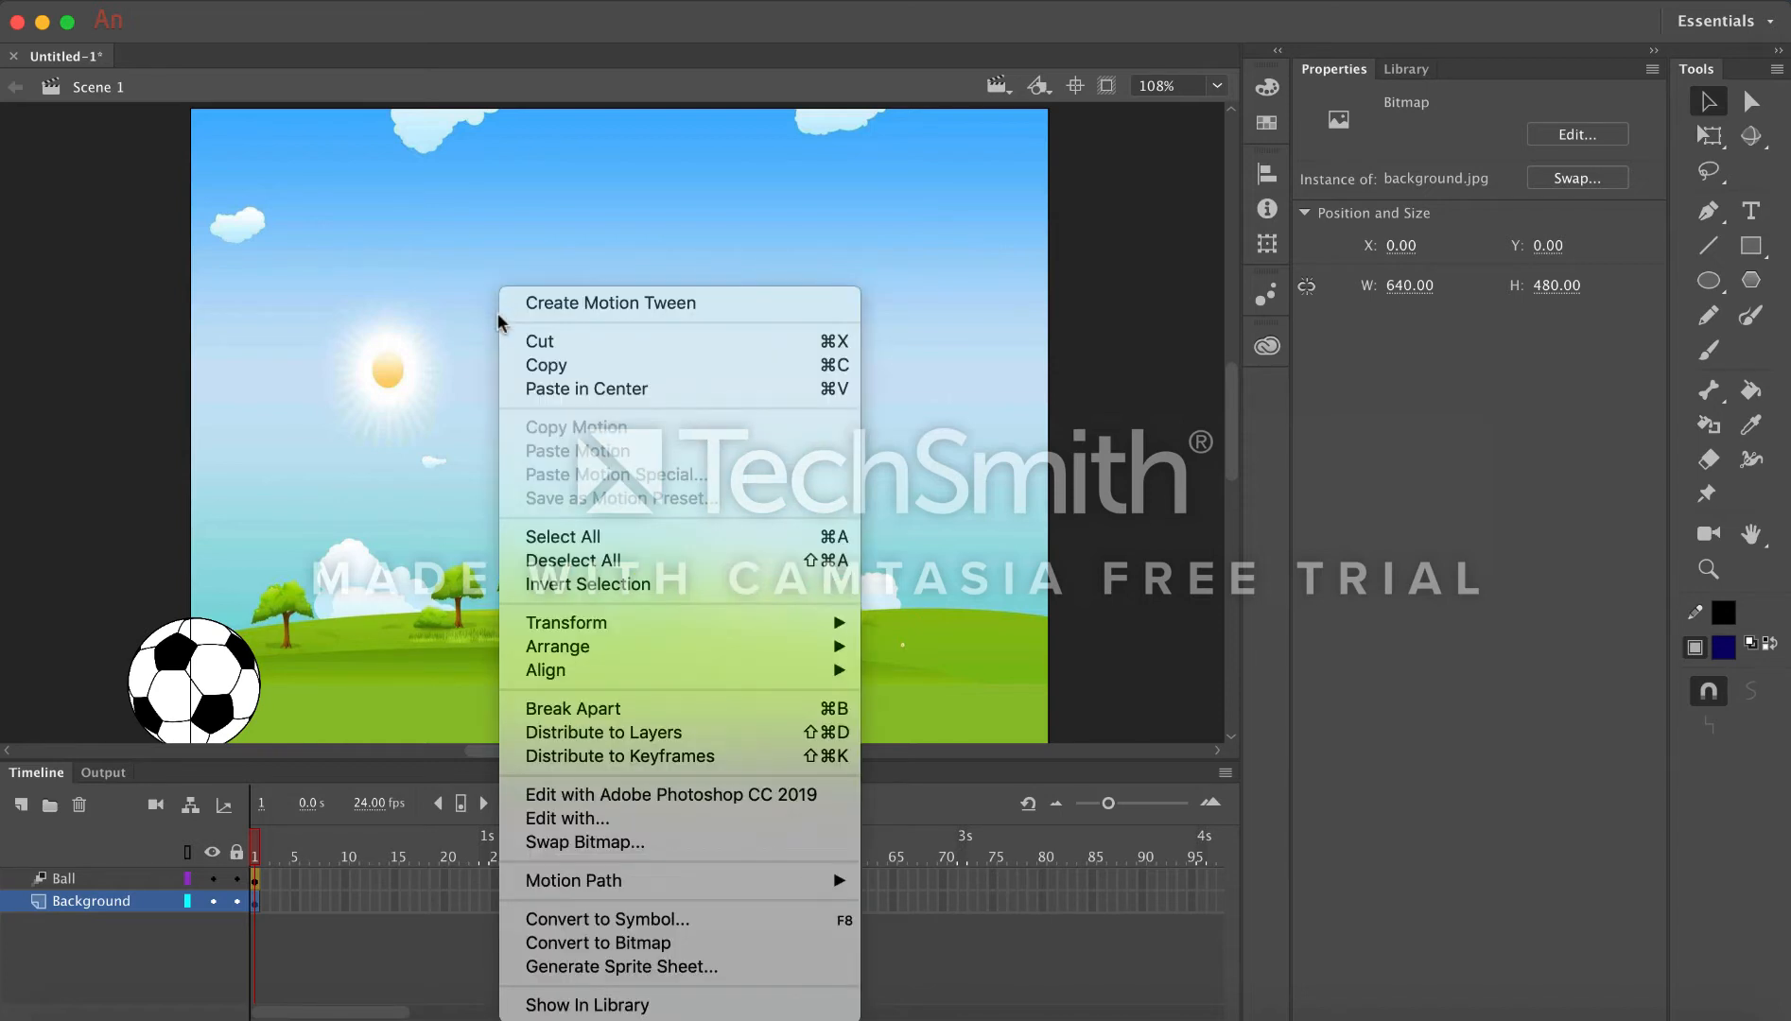
left_click(596, 919)
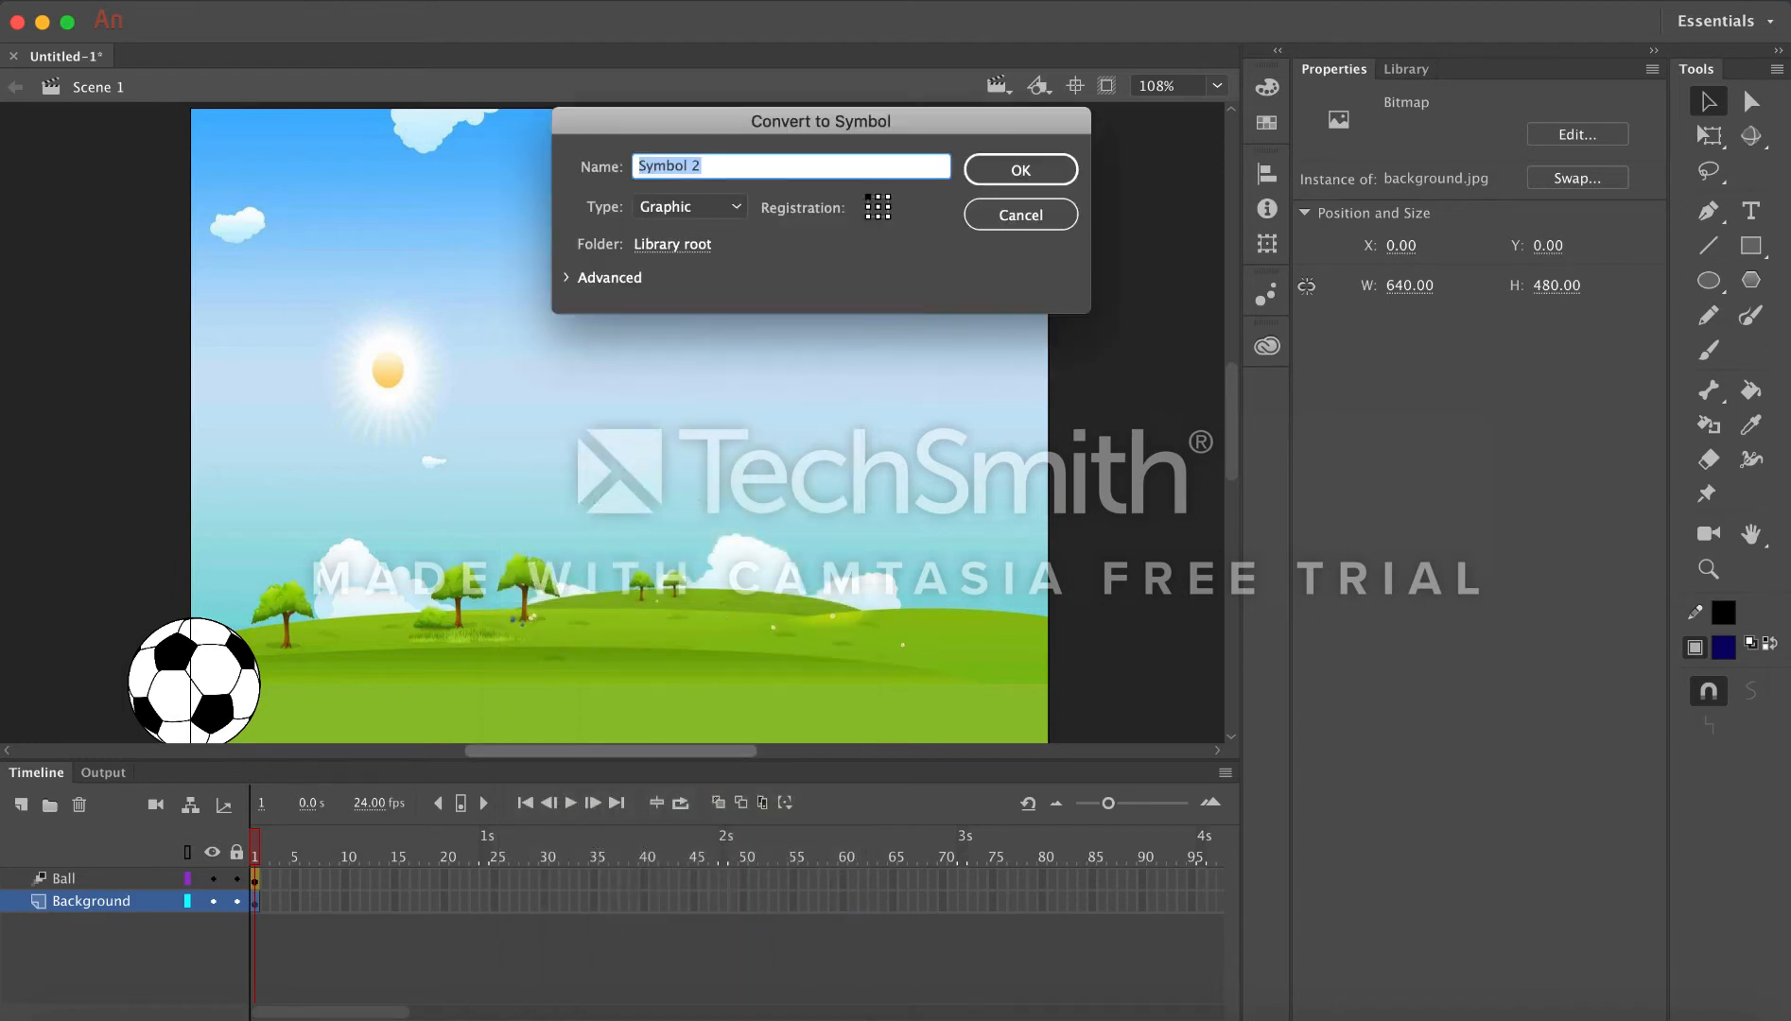
key("BackSpace")
left_click(1017, 170)
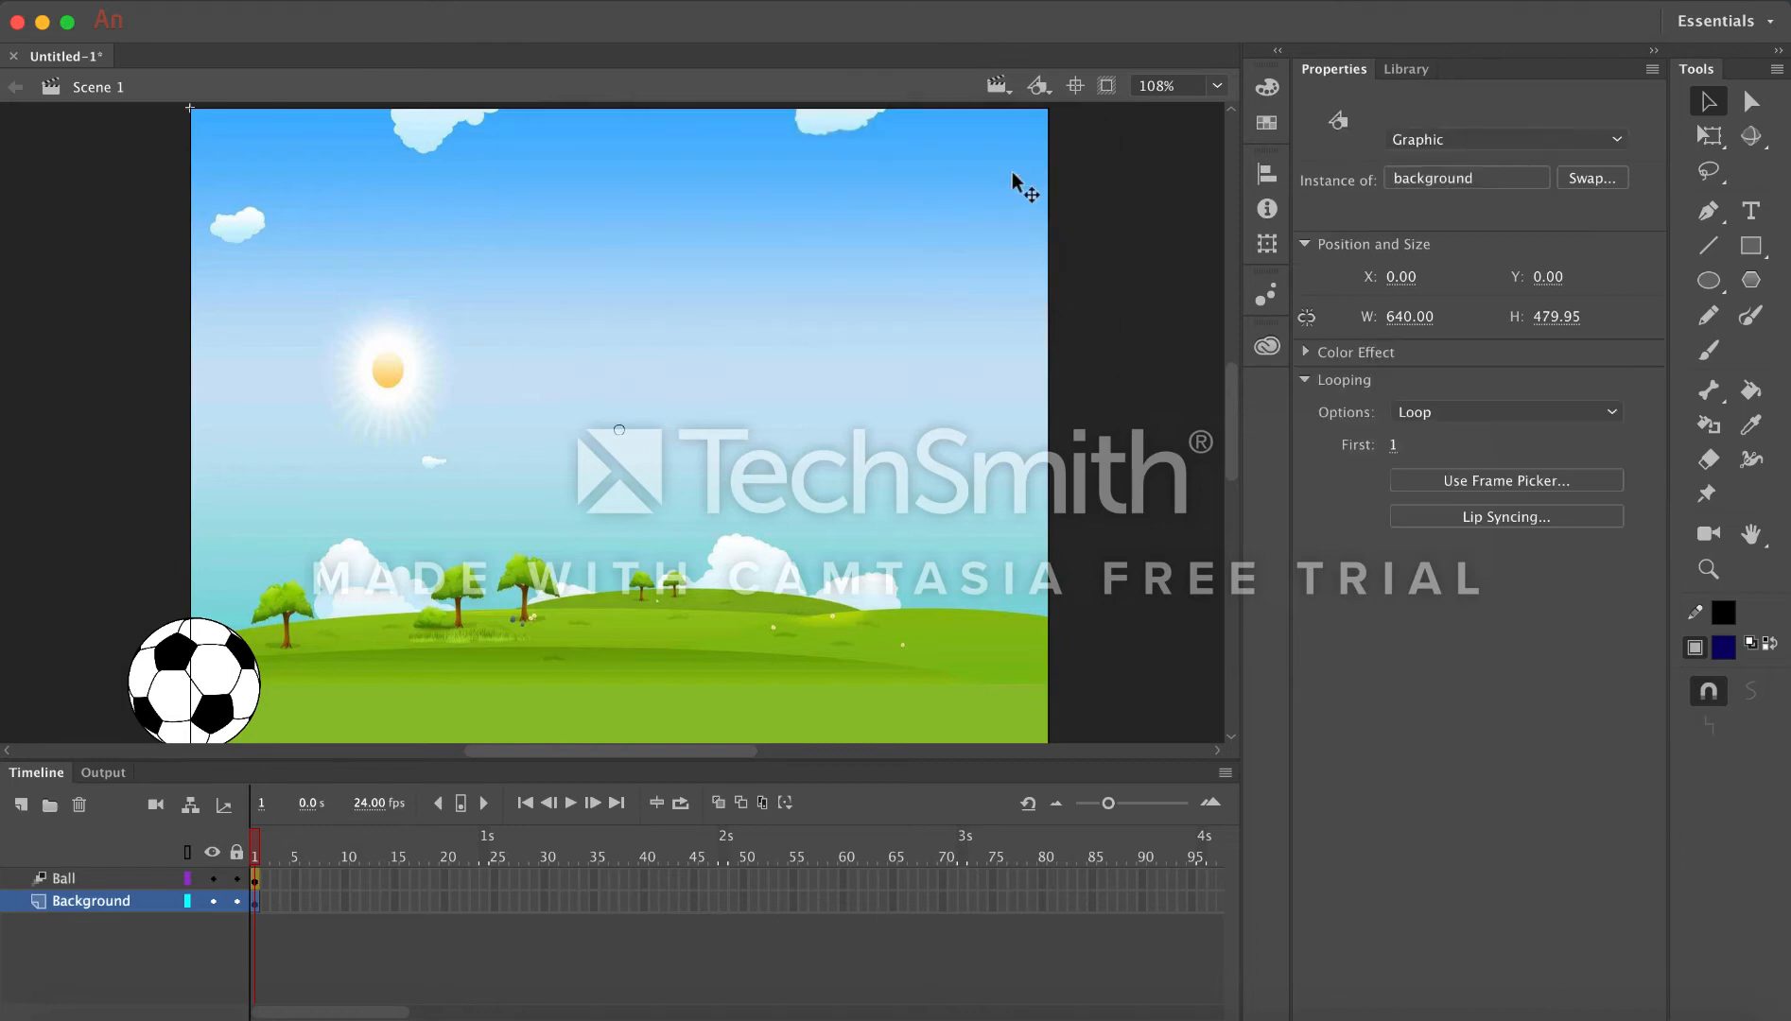
Convert the soccer ball to a Graphic symbol named ball.
left_click(236, 679)
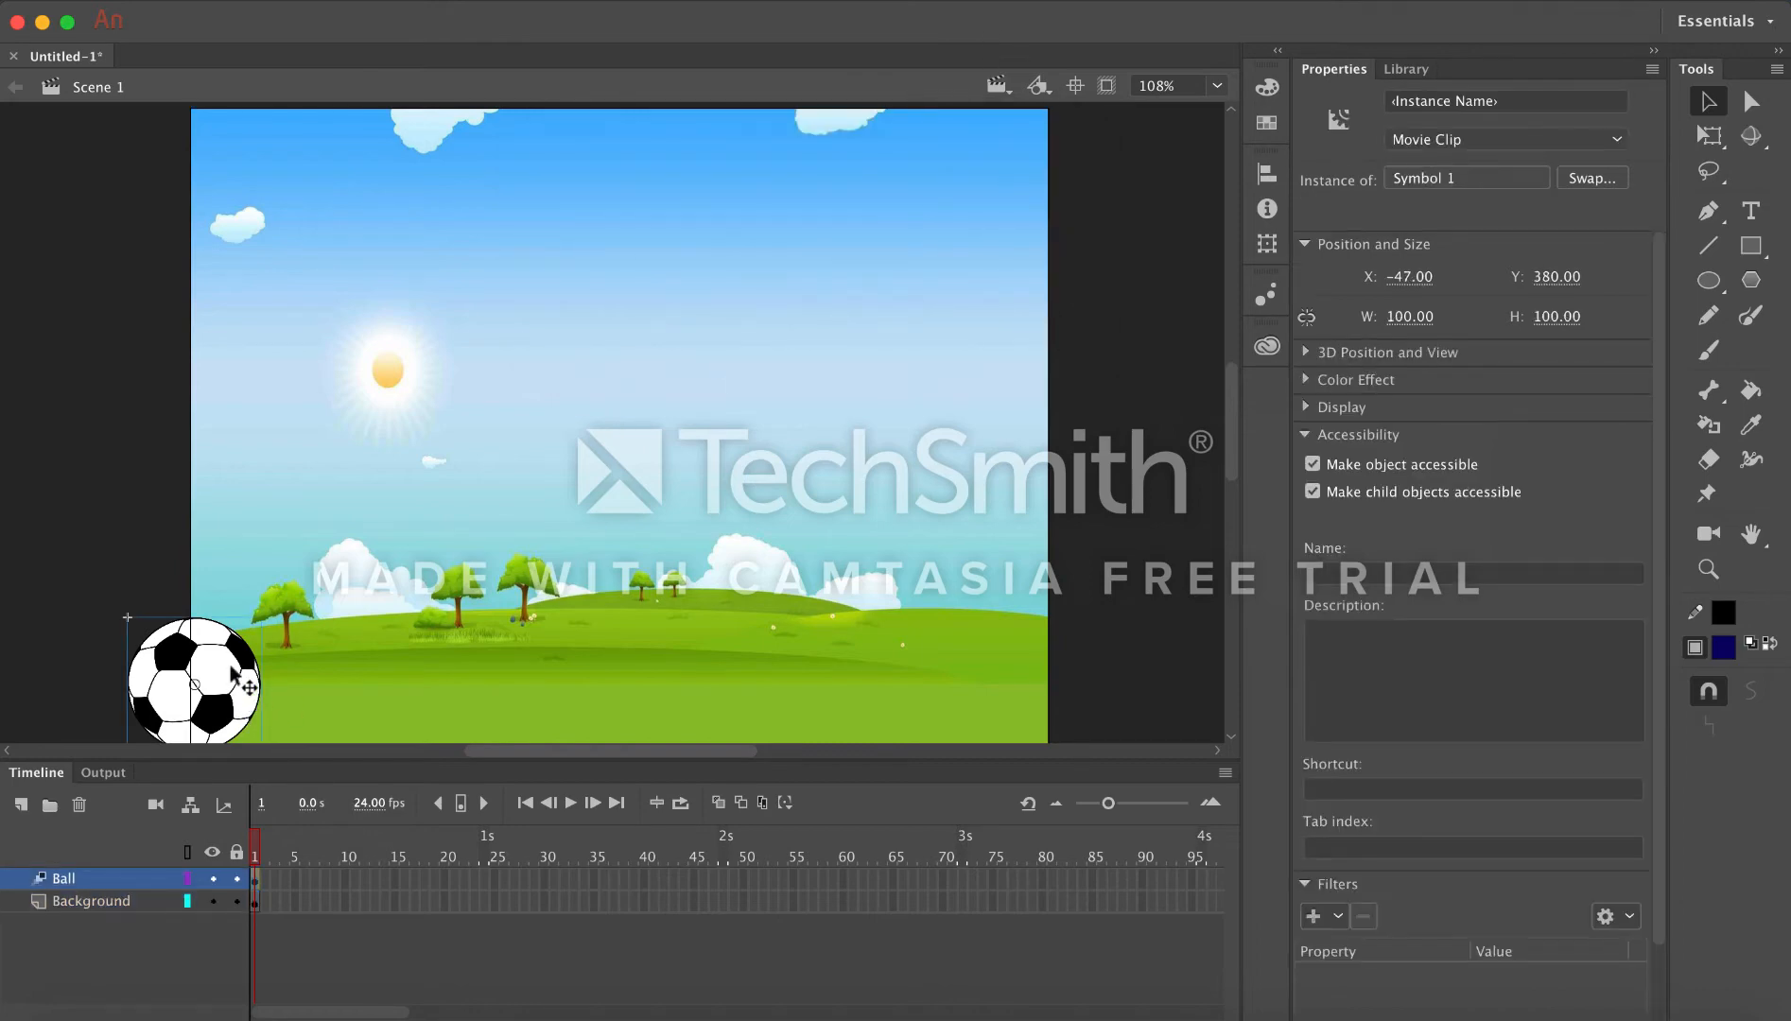
right_click(234, 677)
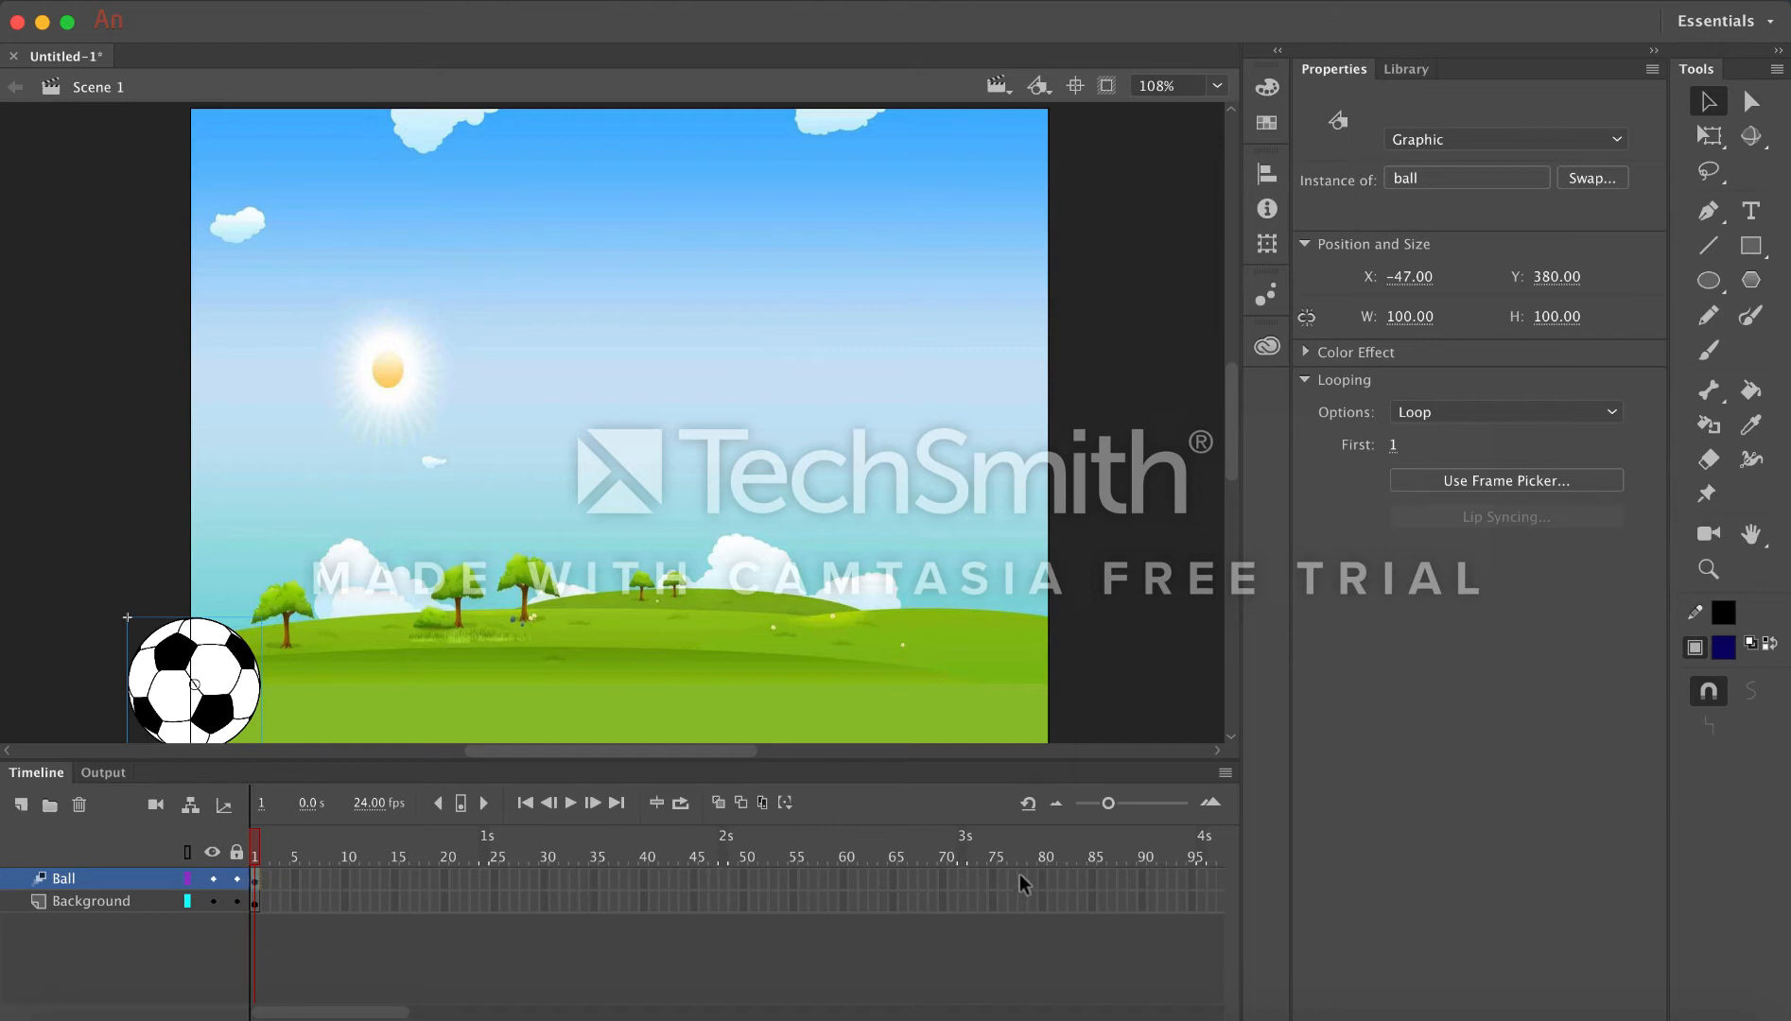
Insert a keyframe at frame 95 of the Background layer.
left_click(1191, 901)
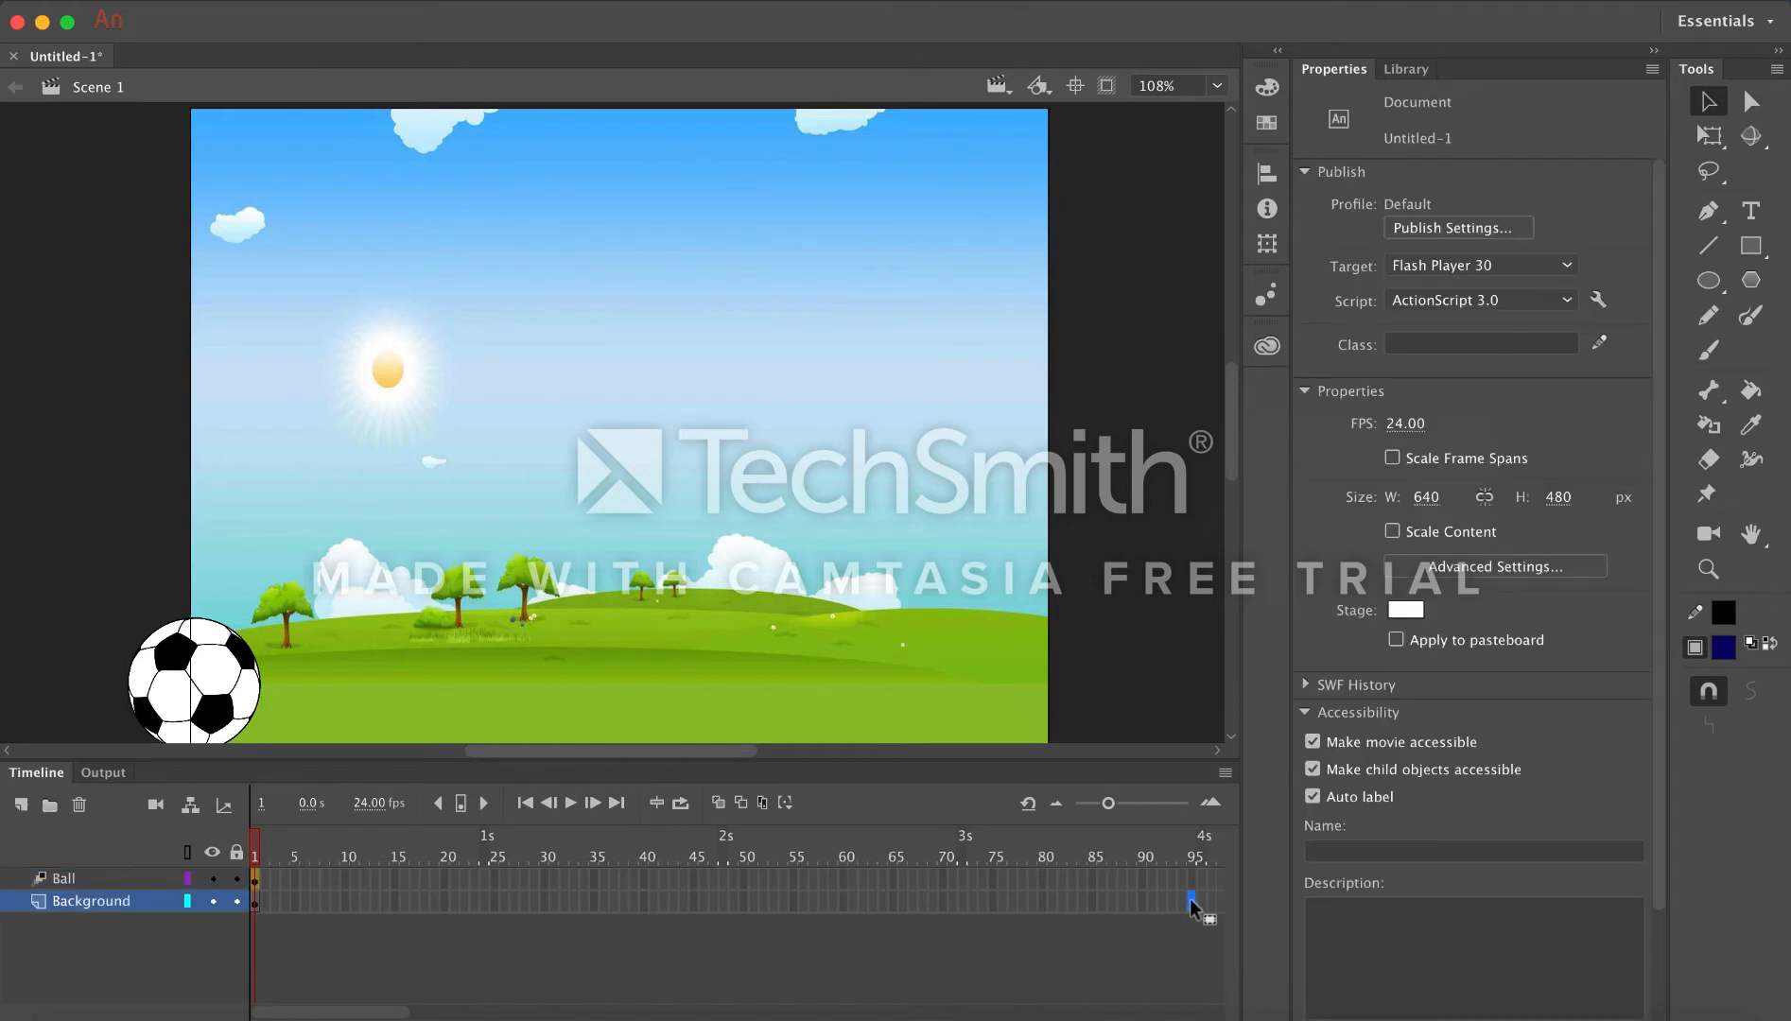
right_click(1192, 903)
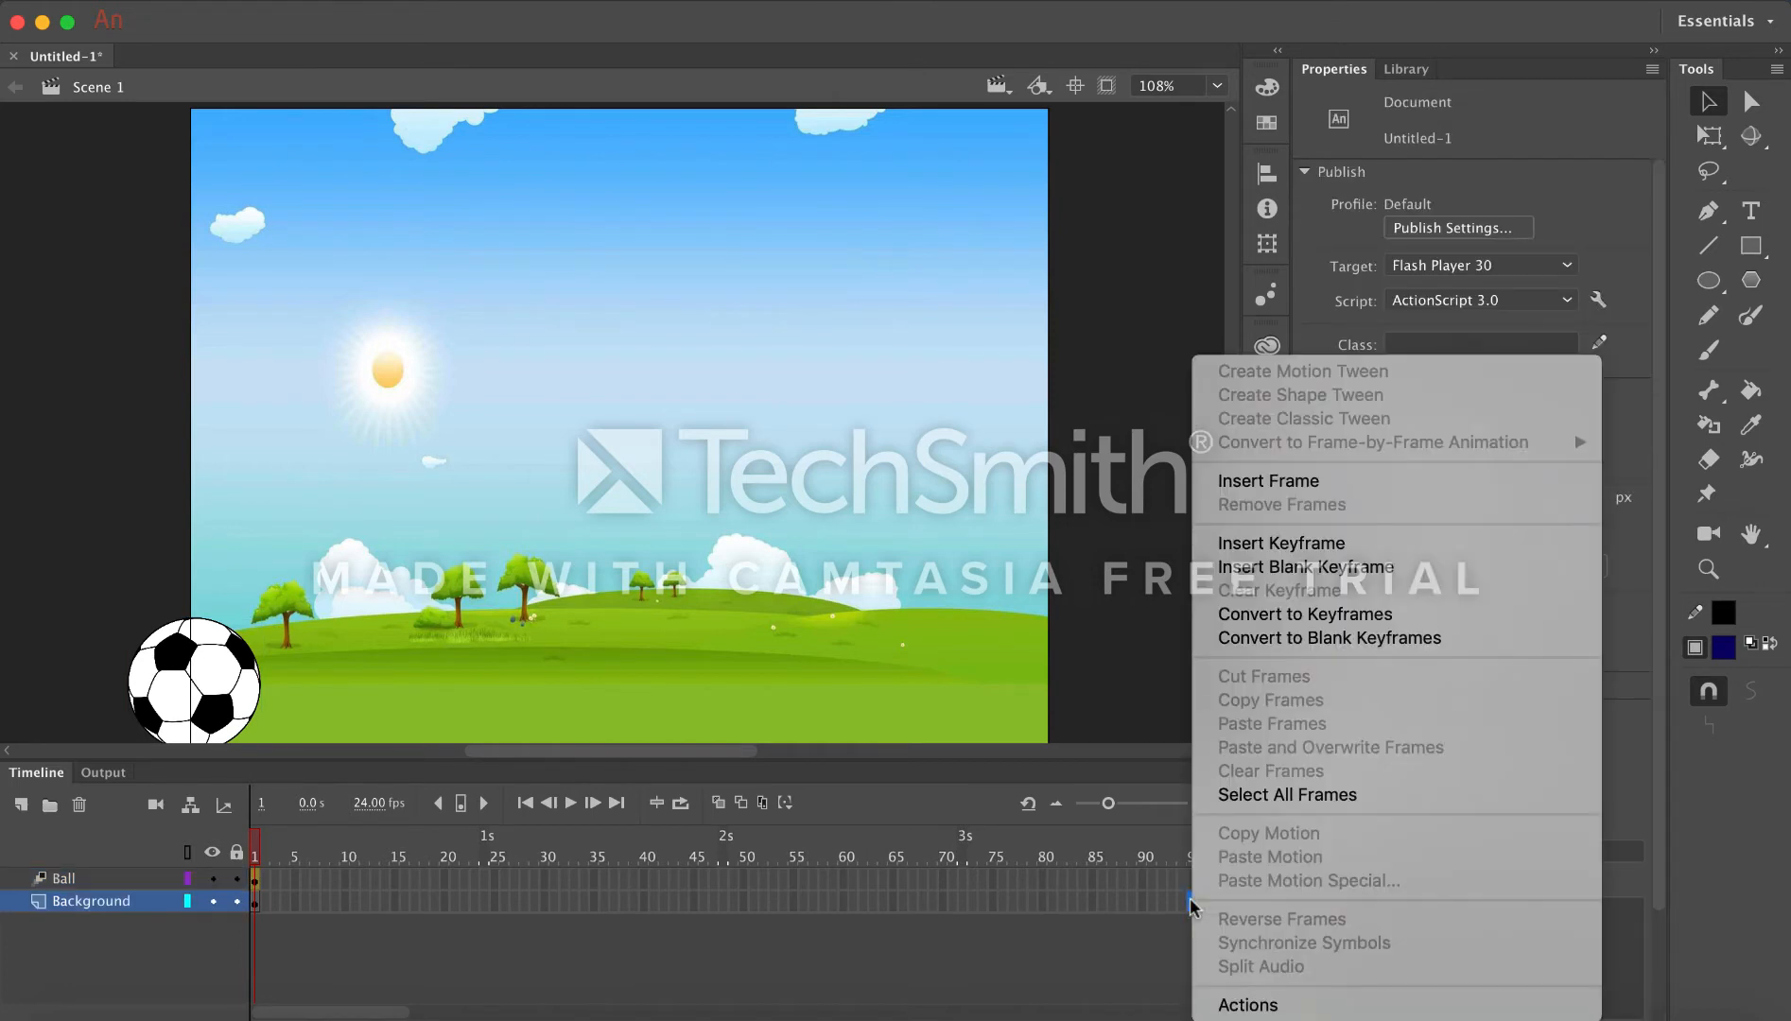
left_click(1326, 545)
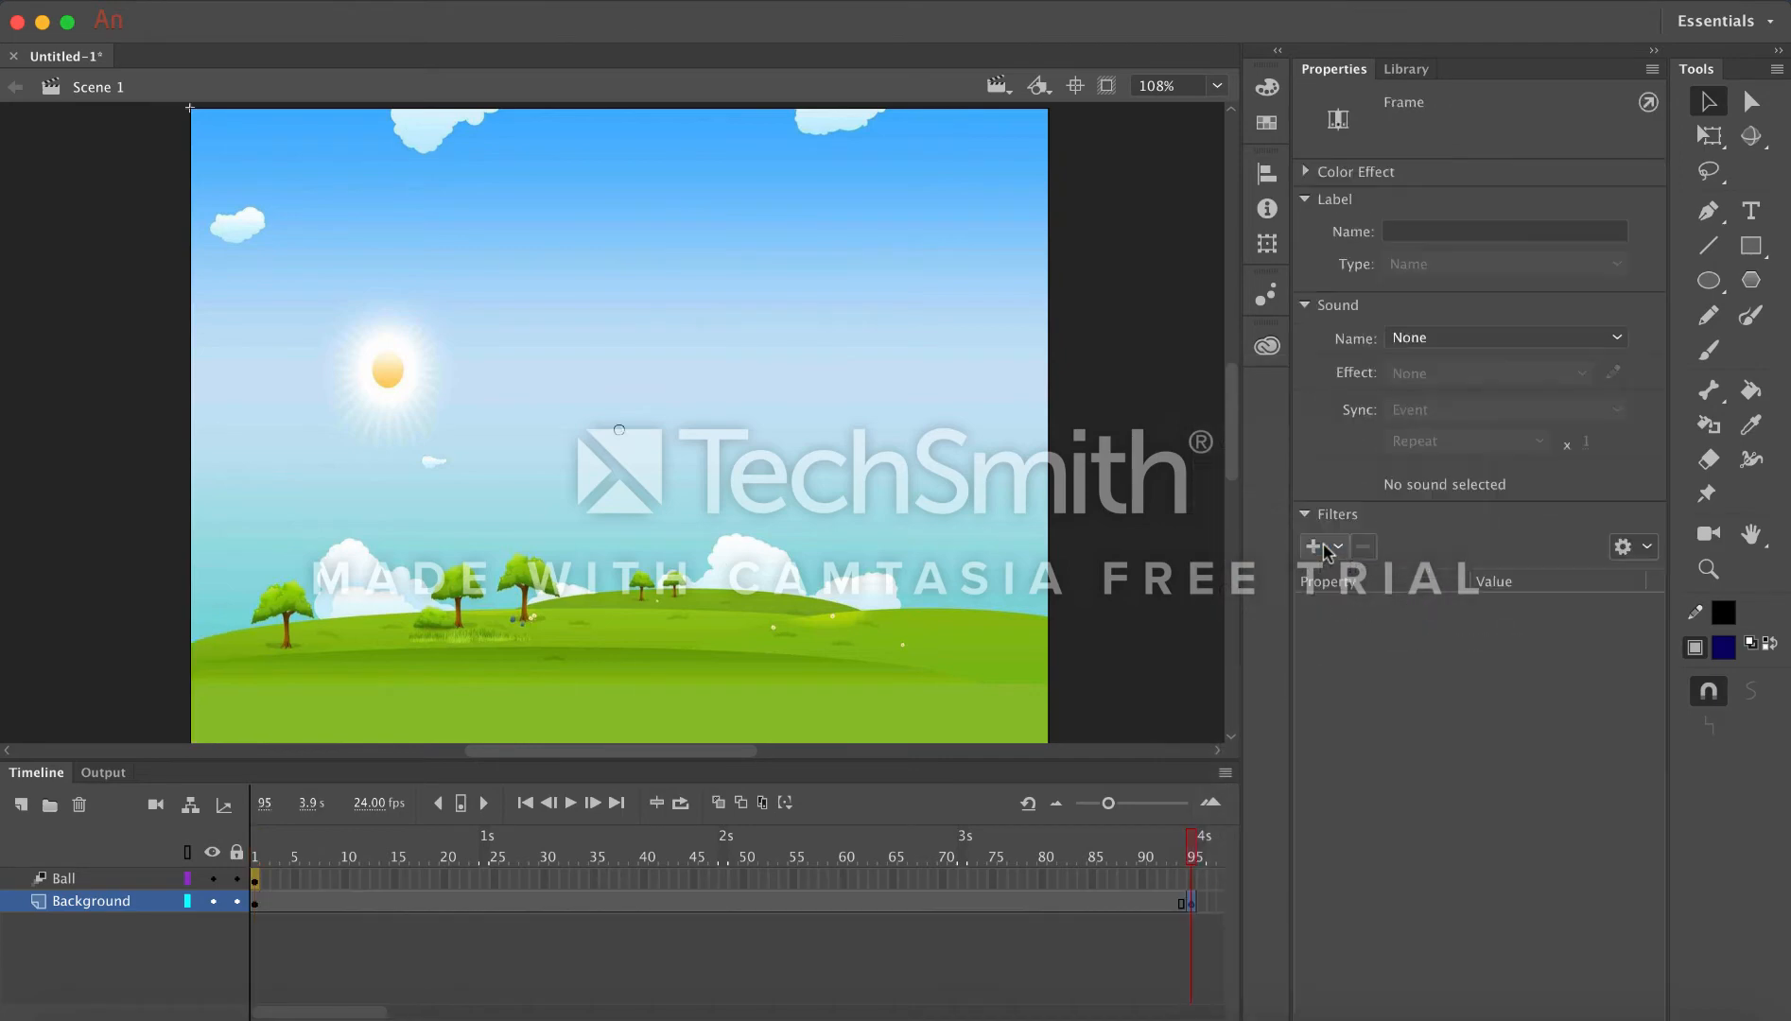
Extend the Ball layer to frame 95 with an inserted frame and create a motion tween on it.
right_click(1193, 879)
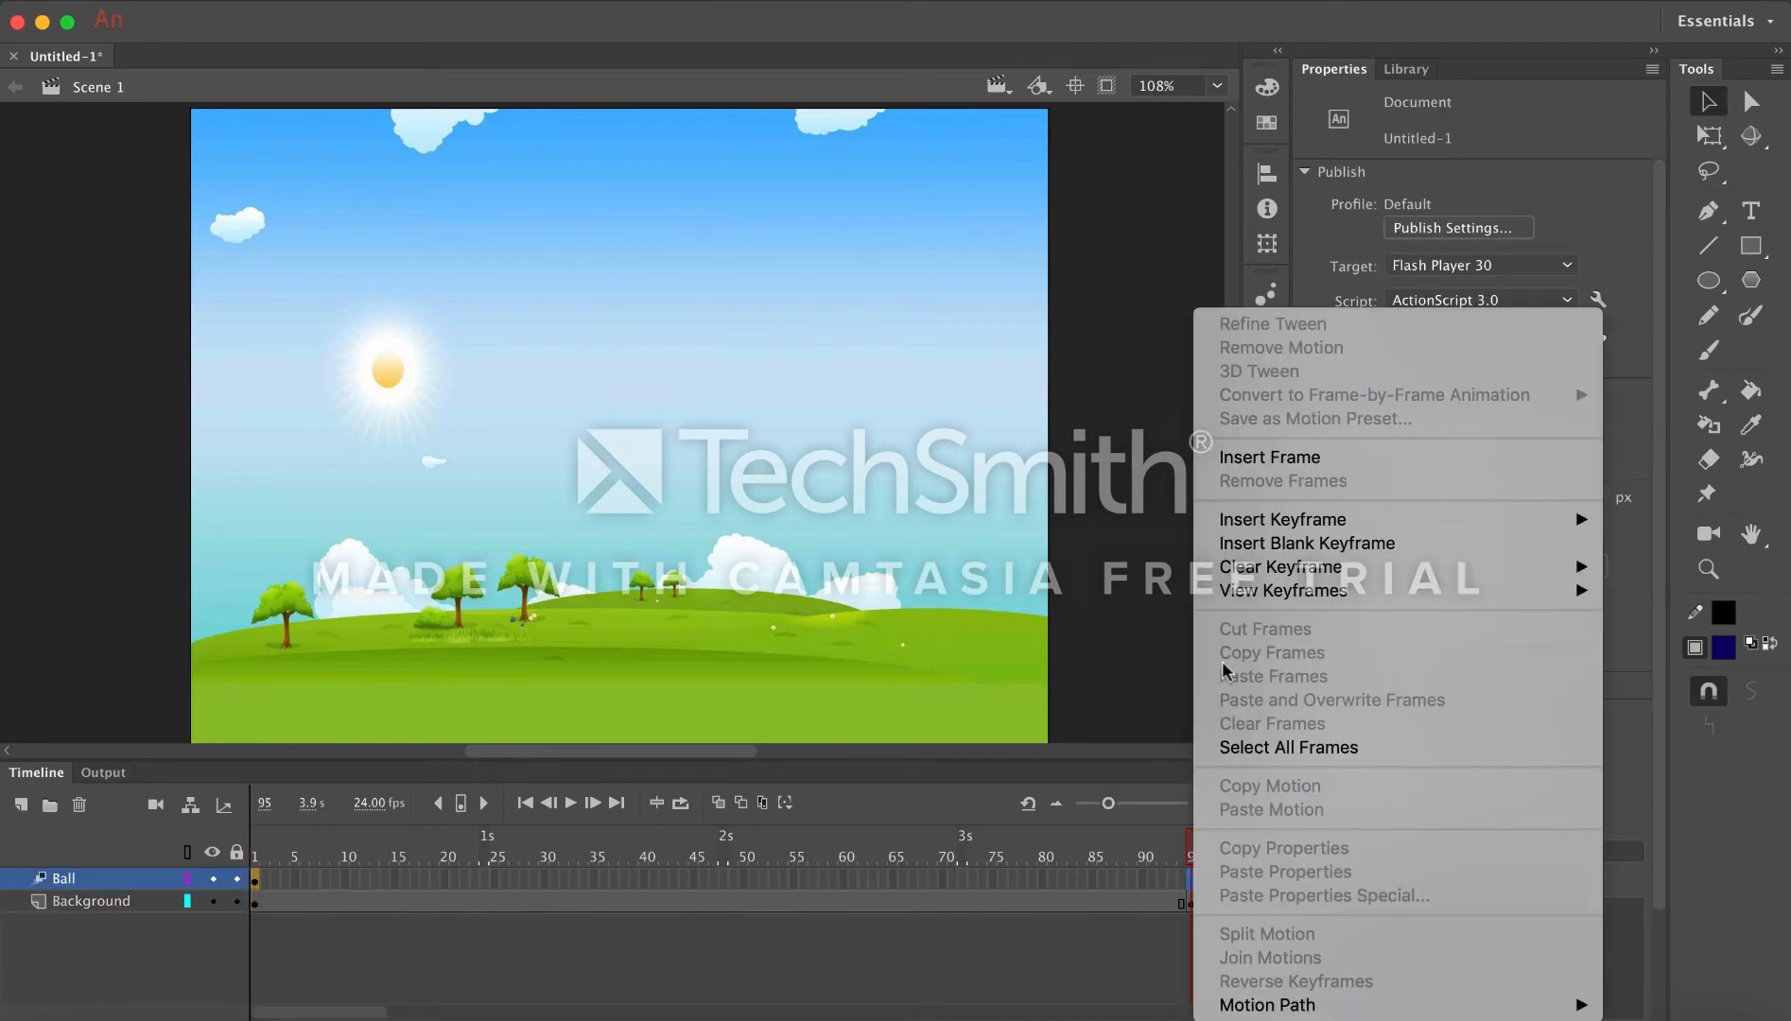
left_click(1267, 457)
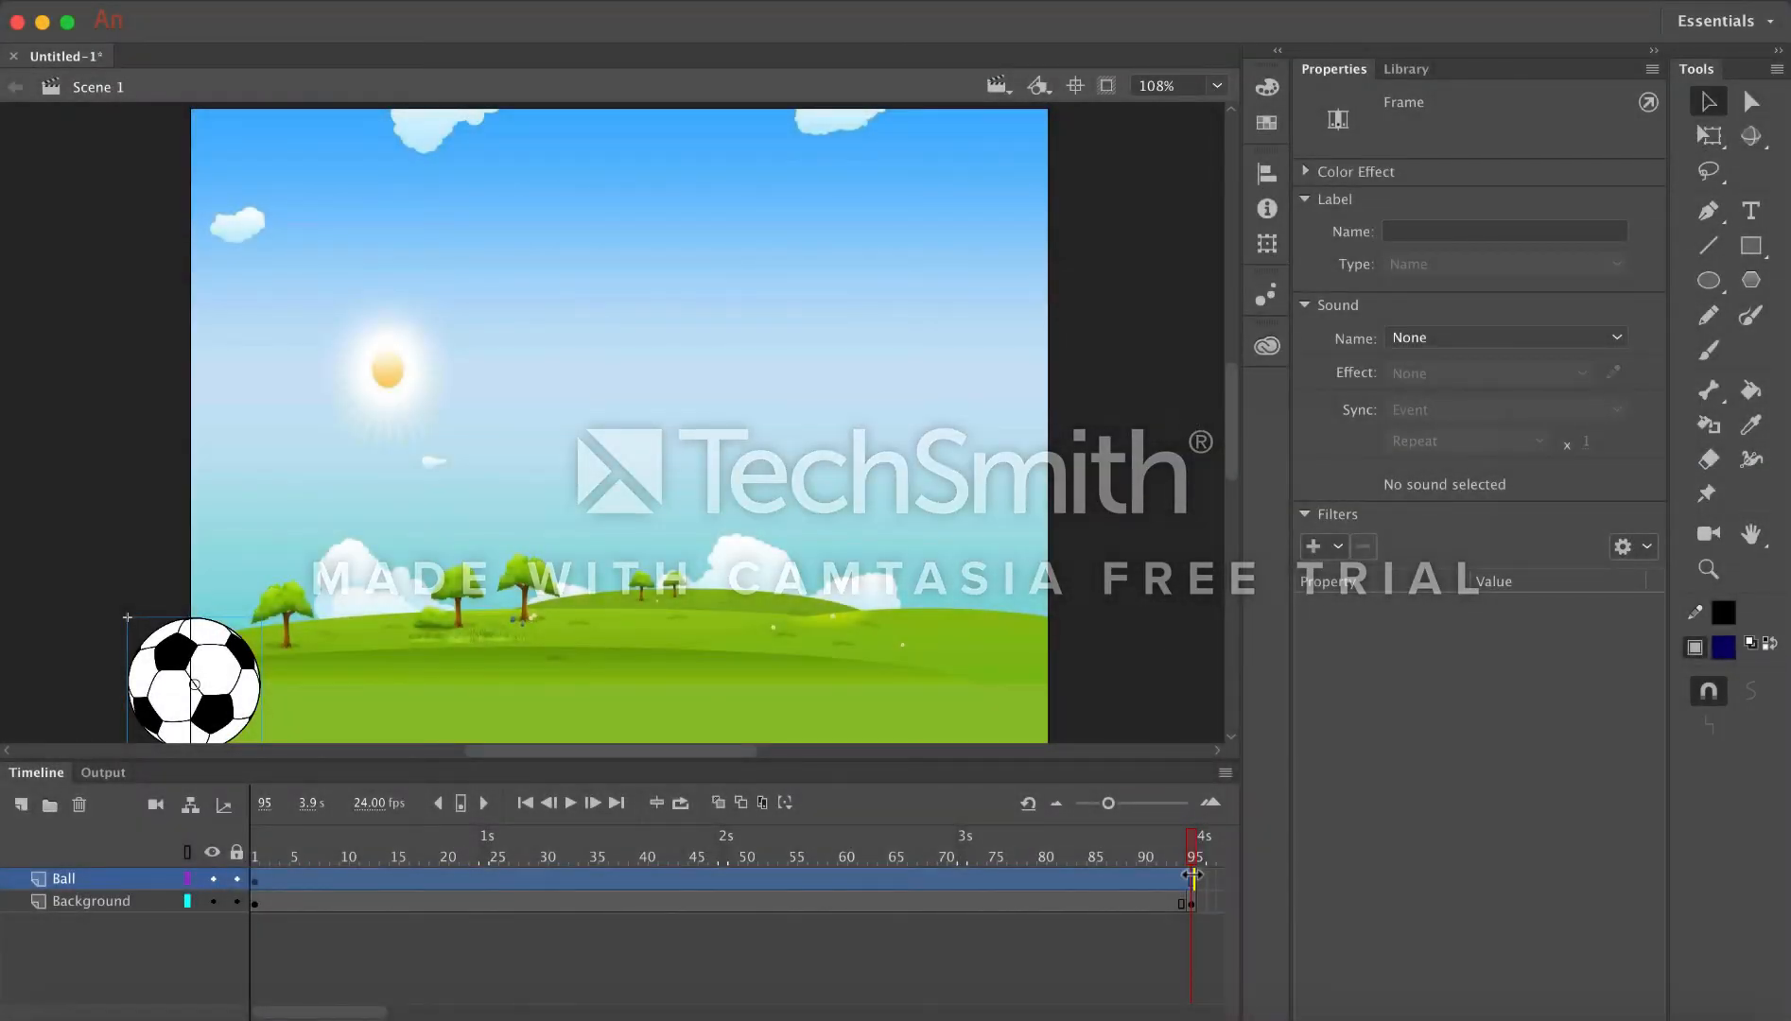
right_click(1193, 879)
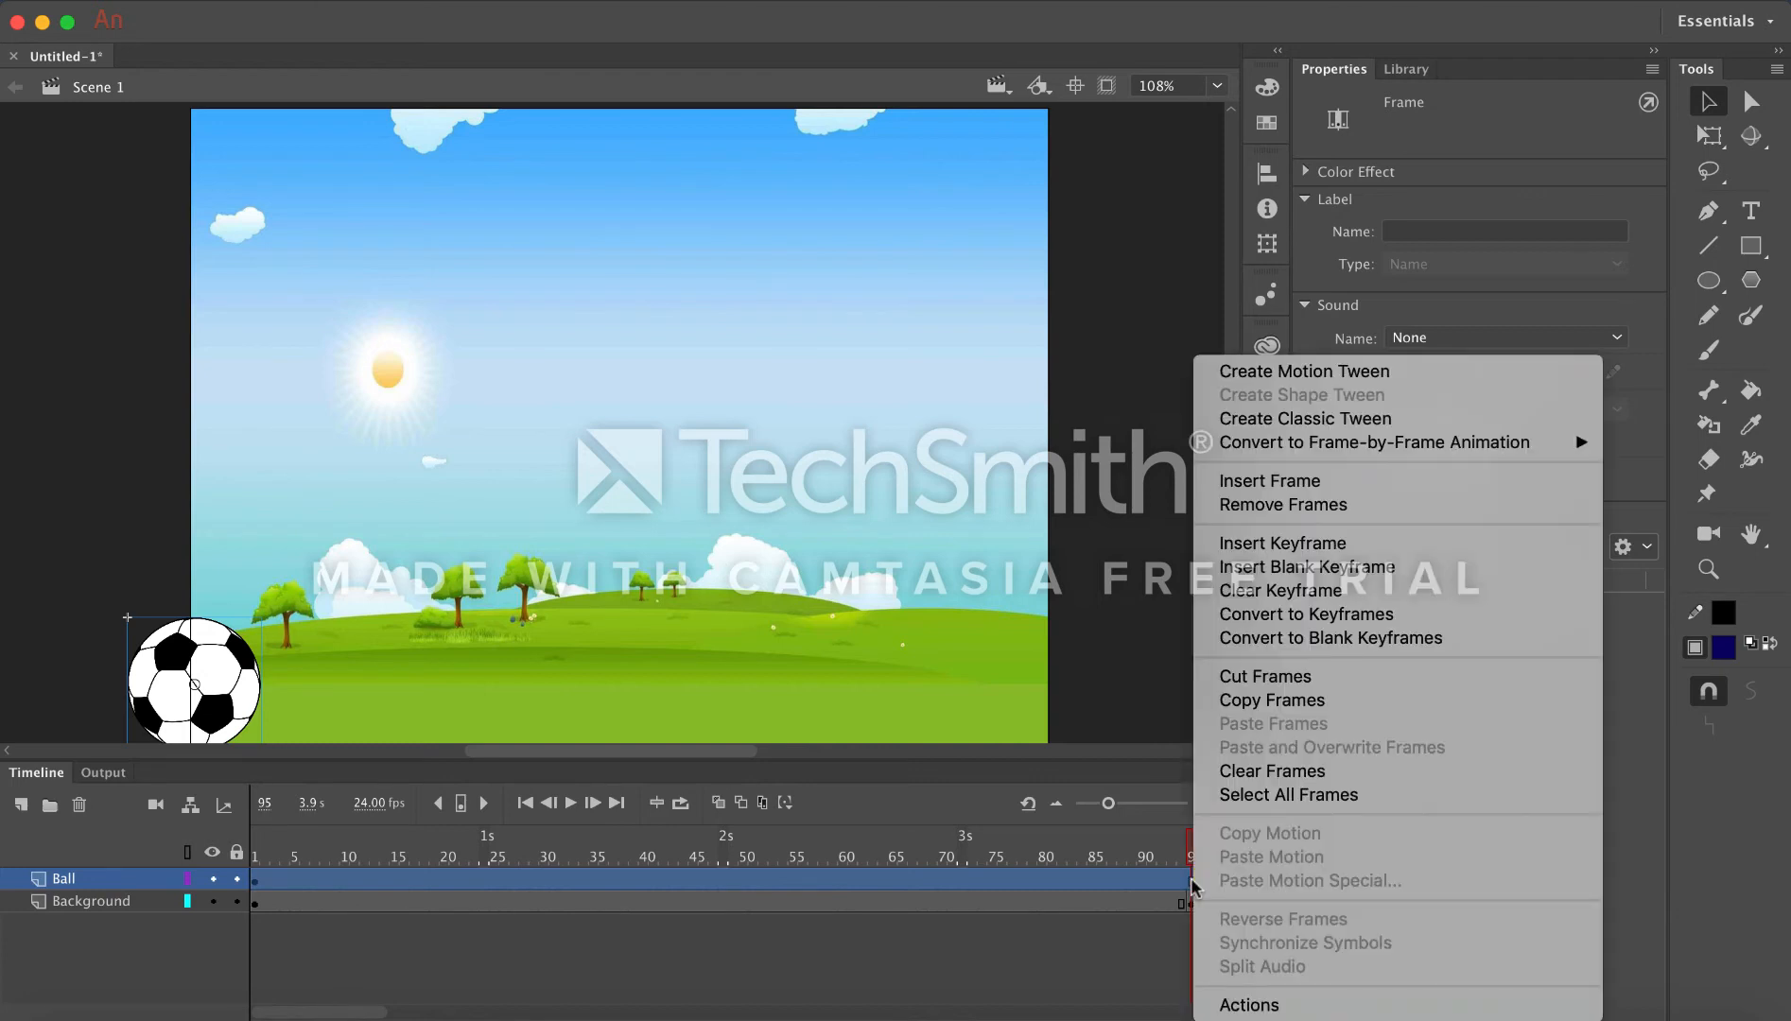
left_click(1329, 372)
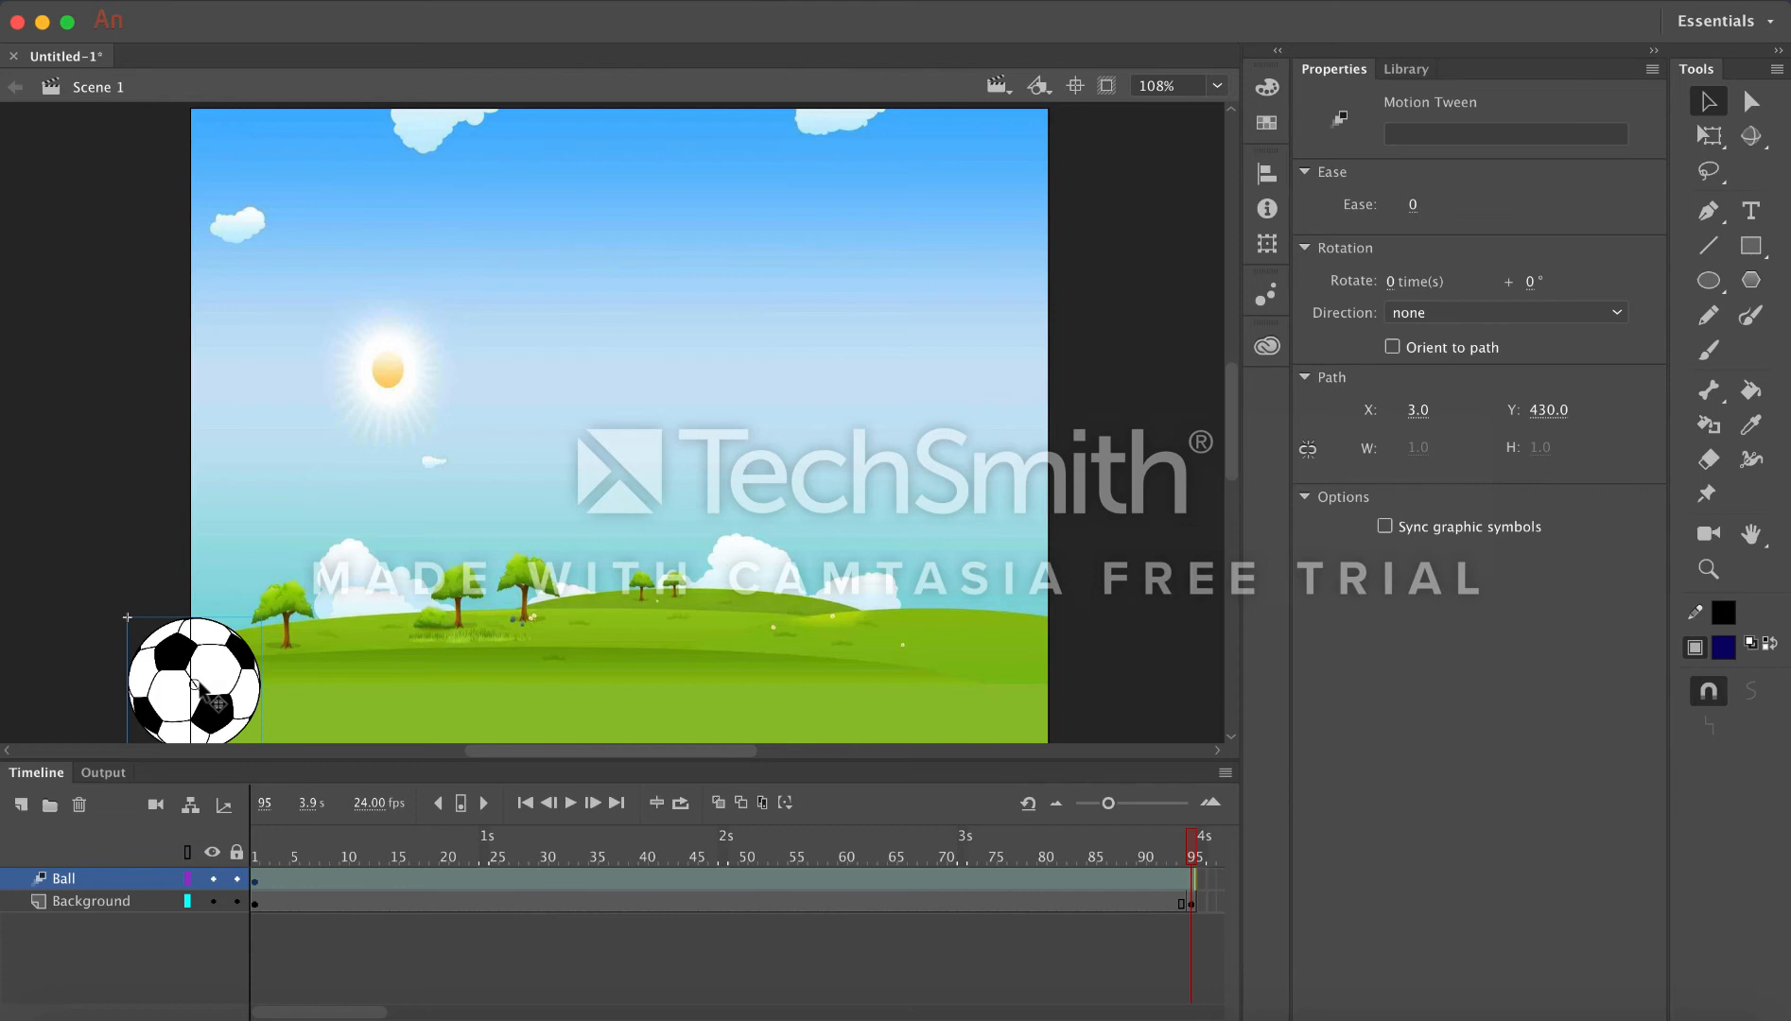
At frame 95, move the ball to the stage's lower-right corner, about X 552, Y 380, and bend its motion path upward into an arc.
left_click_drag(199, 685, 1010, 702)
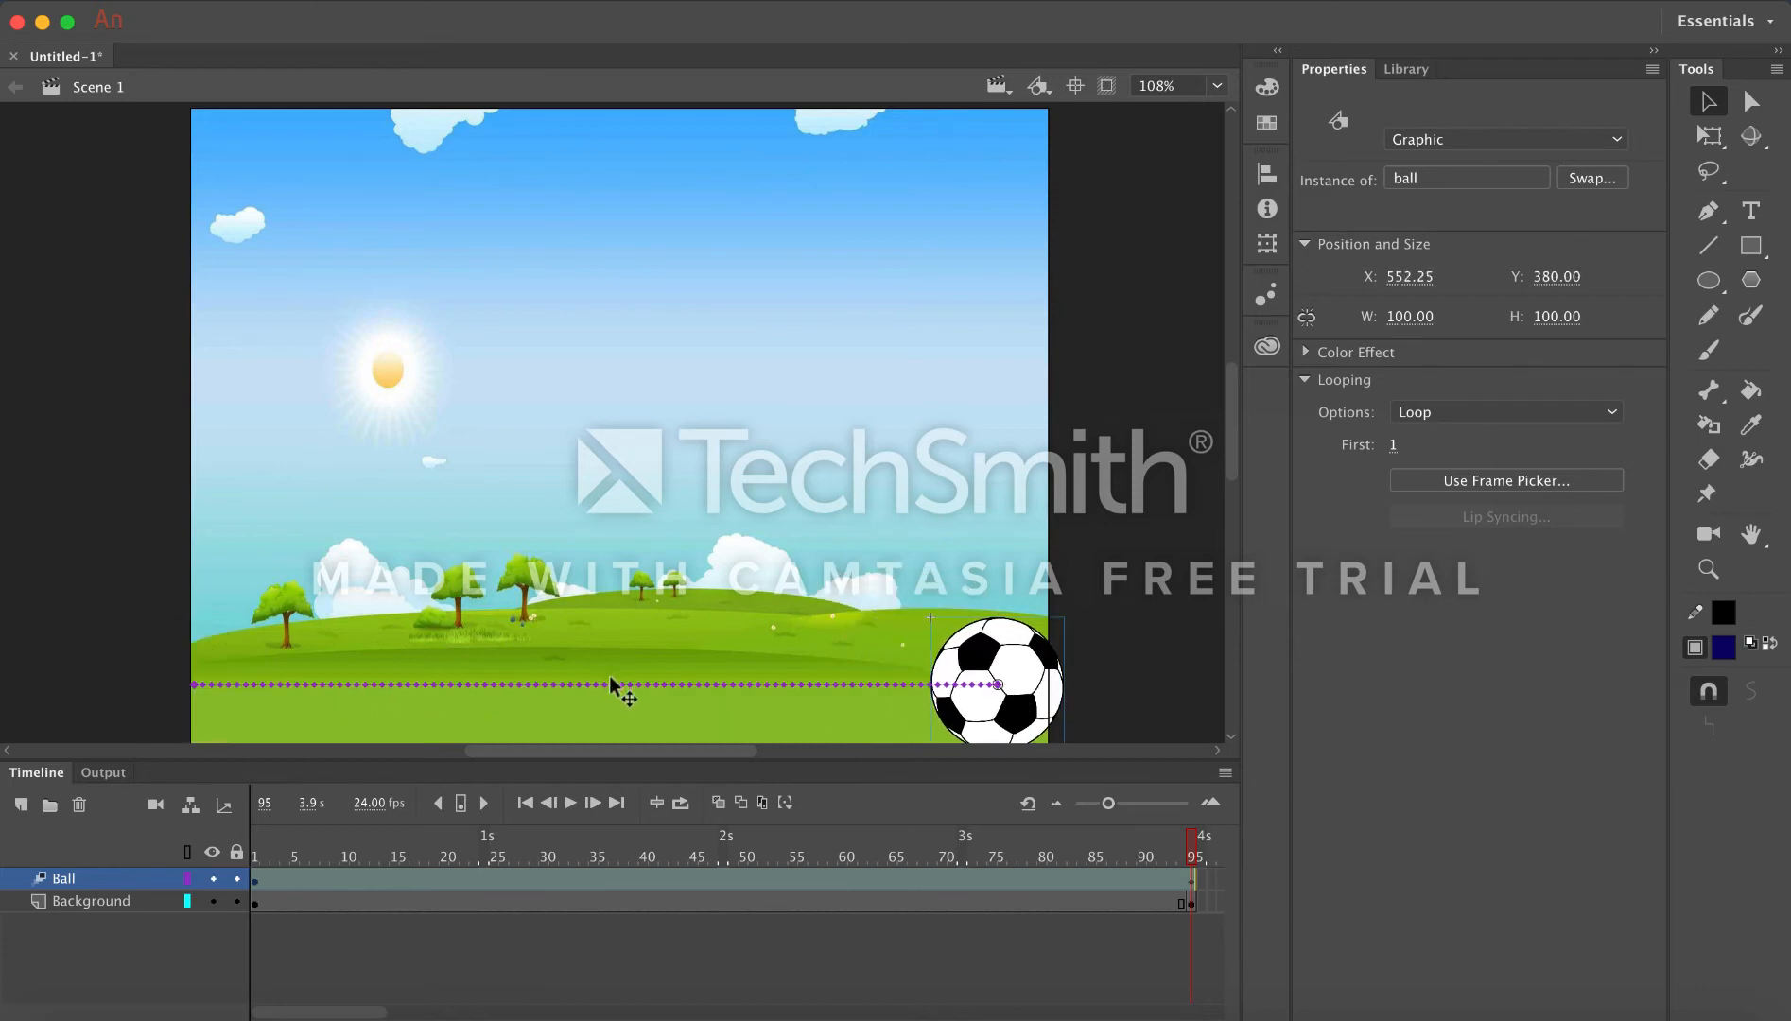
left_click_drag(607, 687, 606, 543)
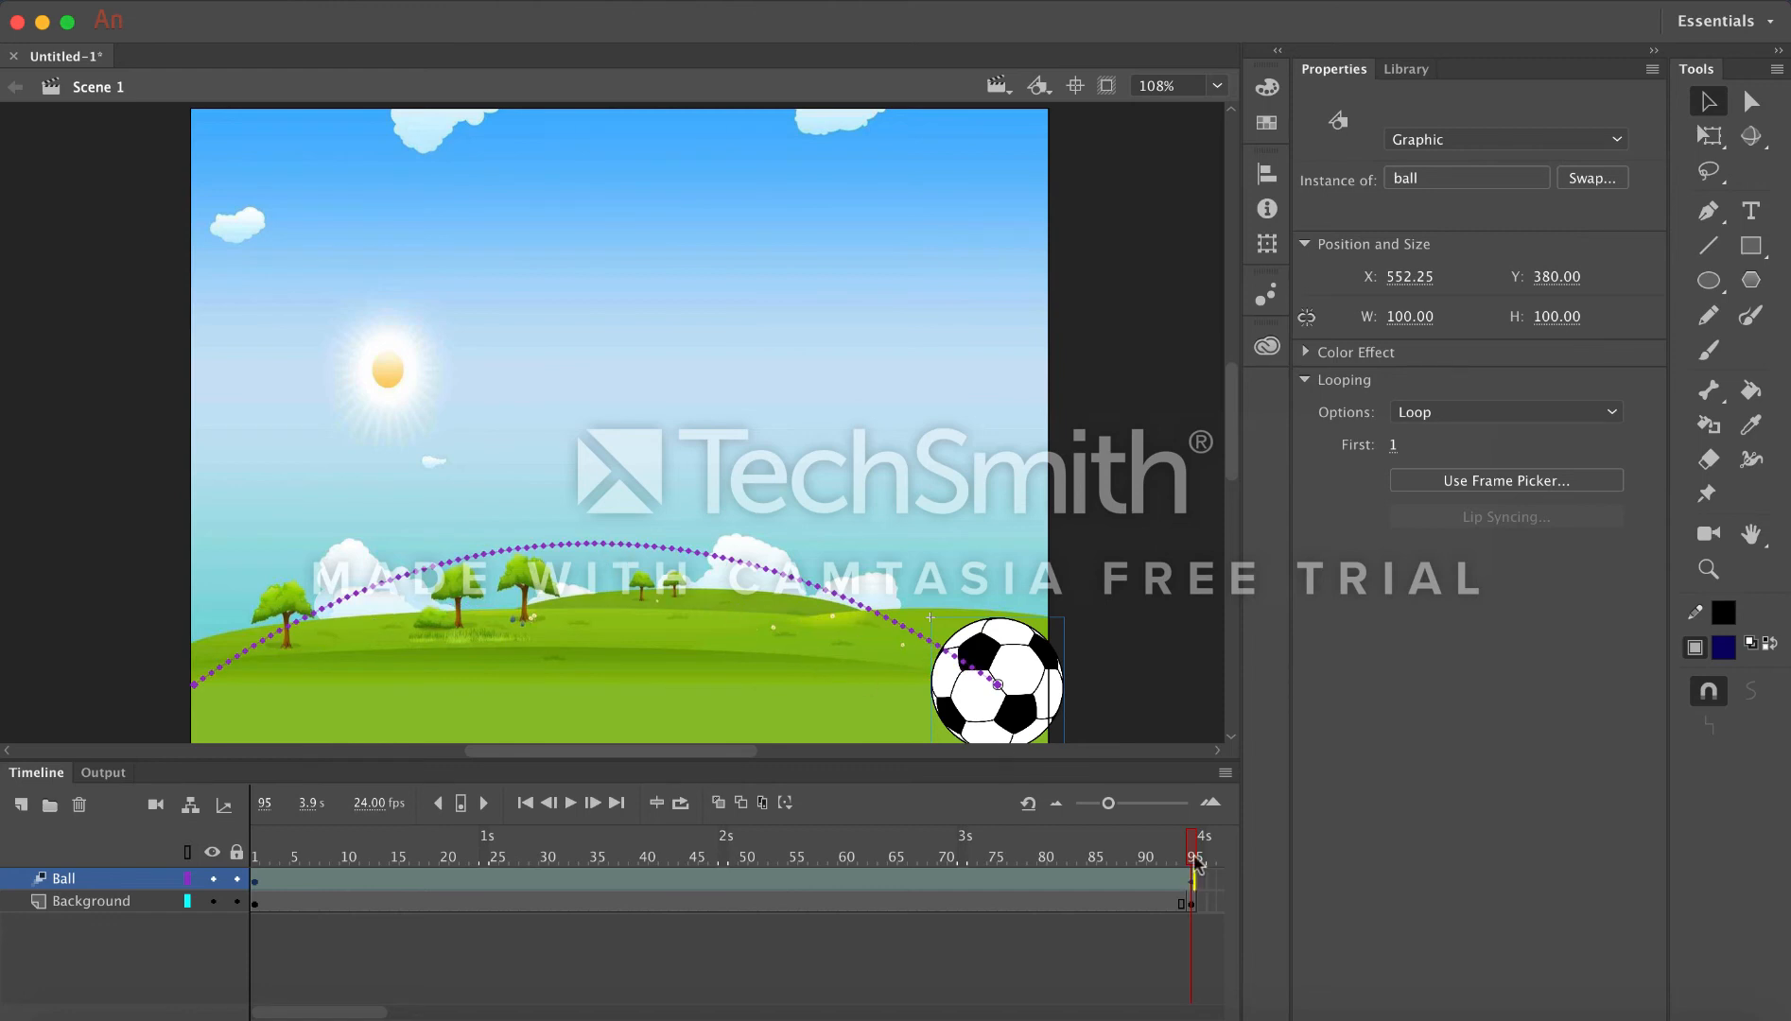
Return to frame 1 and play the ball animation on the timeline.
left_click(308, 879)
left_click(255, 881)
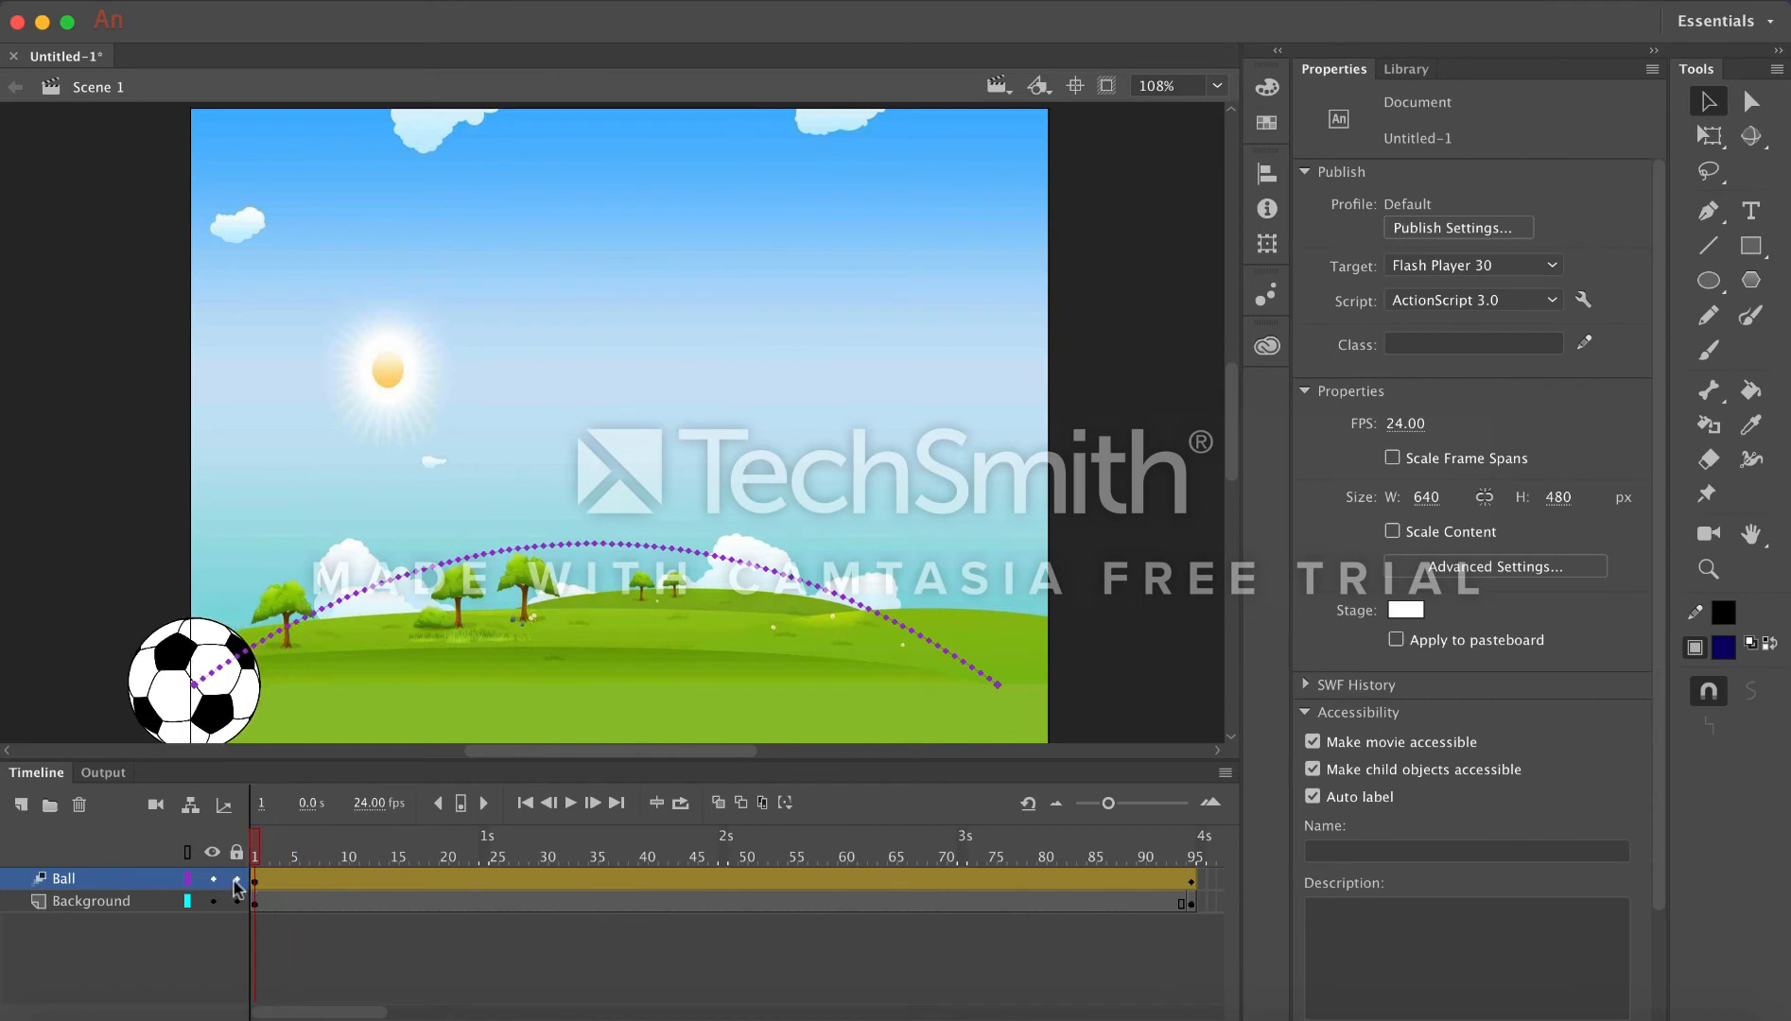
left_click(571, 804)
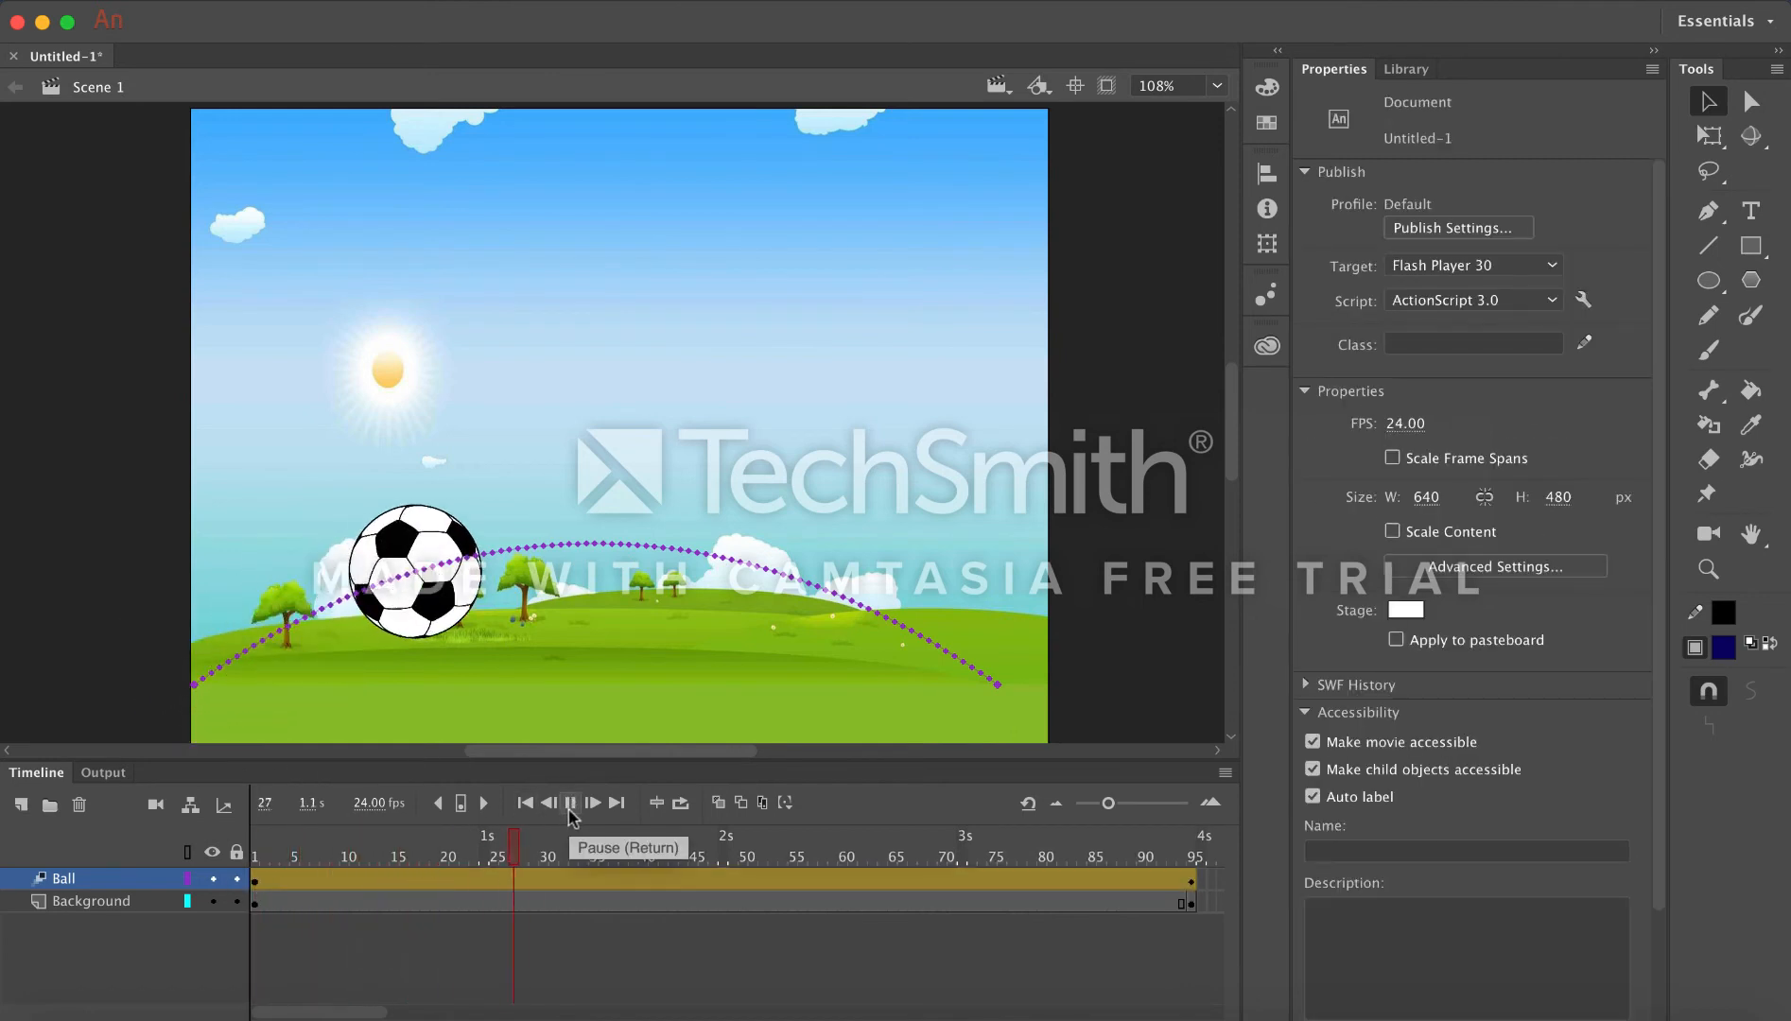